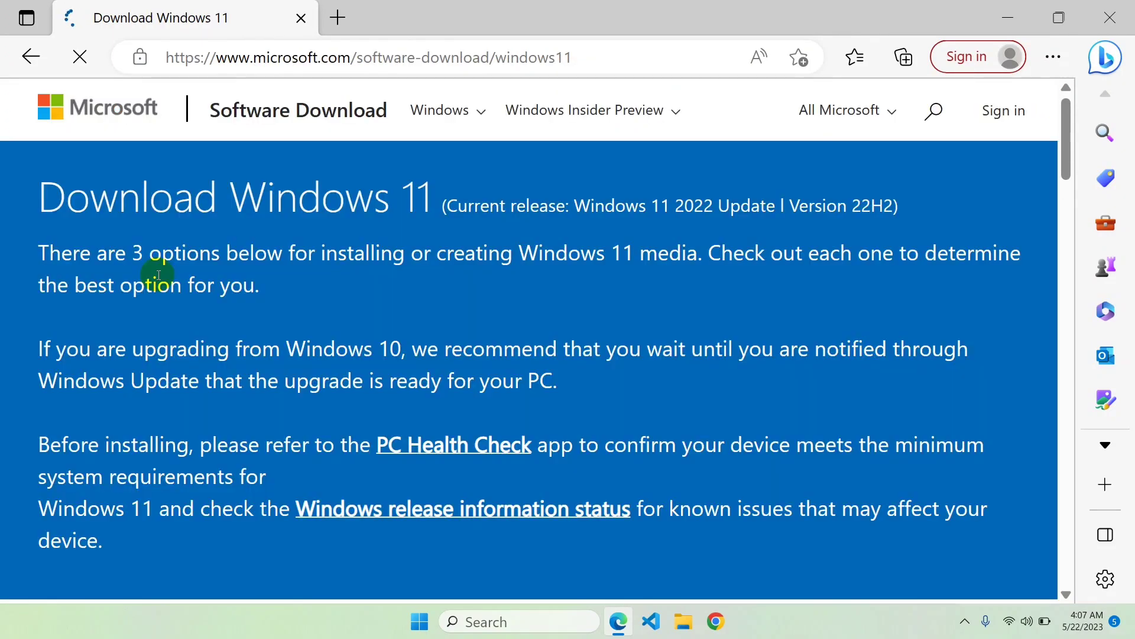
# Step: Download the media creation tool from the Create Windows 11 Installation Media section
pyautogui.moveTo(1069, 134); pyautogui.dragTo(1059, 220)
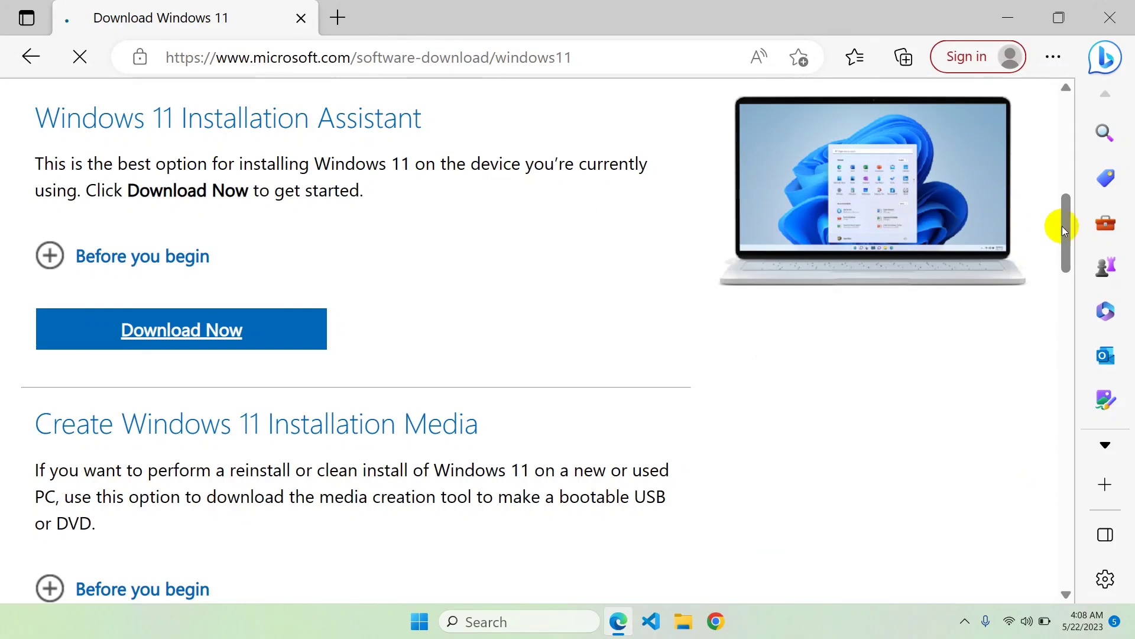
pyautogui.moveTo(1067, 223); pyautogui.dragTo(1067, 246)
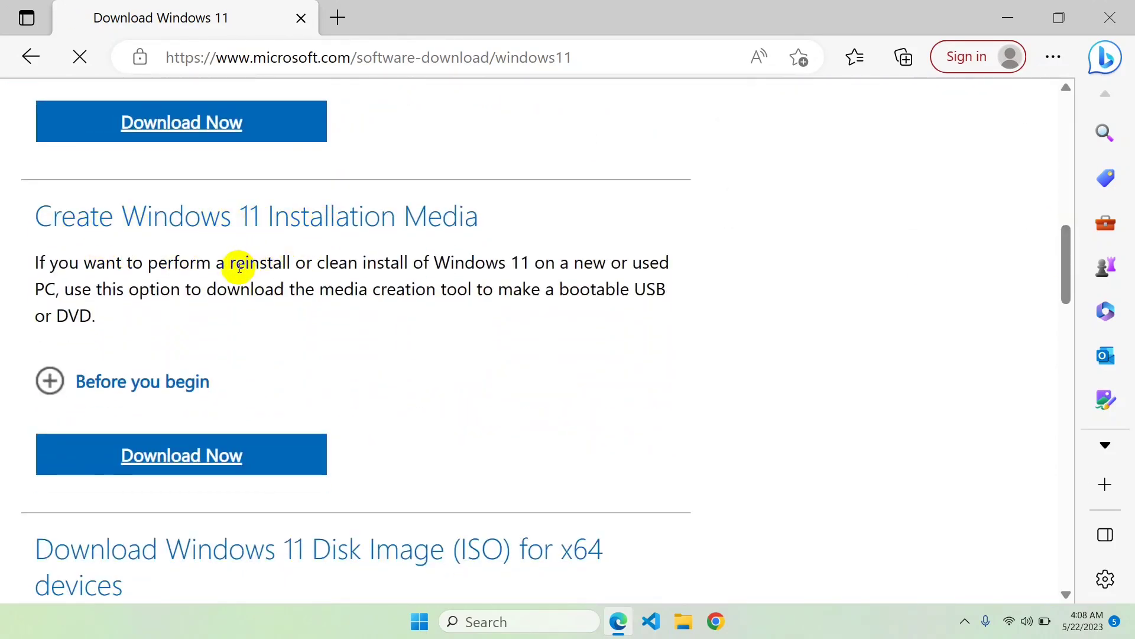
pyautogui.click(201, 466)
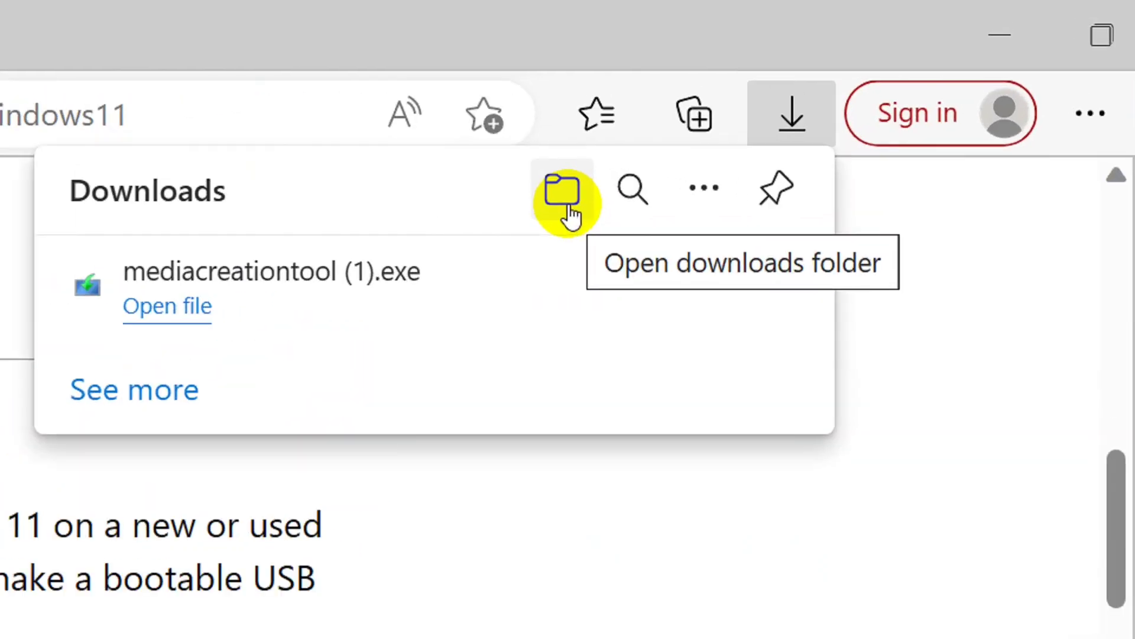
# Step: Run the downloaded mediacreationtool (1) from the Downloads folder, and close the folder and browser windows
pyautogui.click(563, 194)
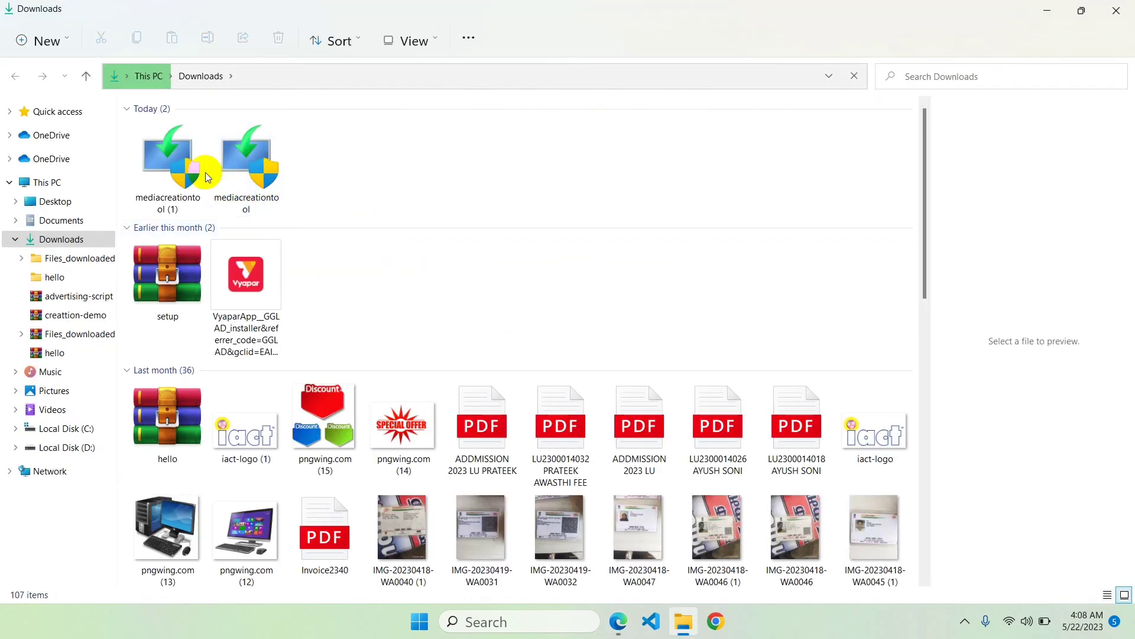
pyautogui.click(184, 154)
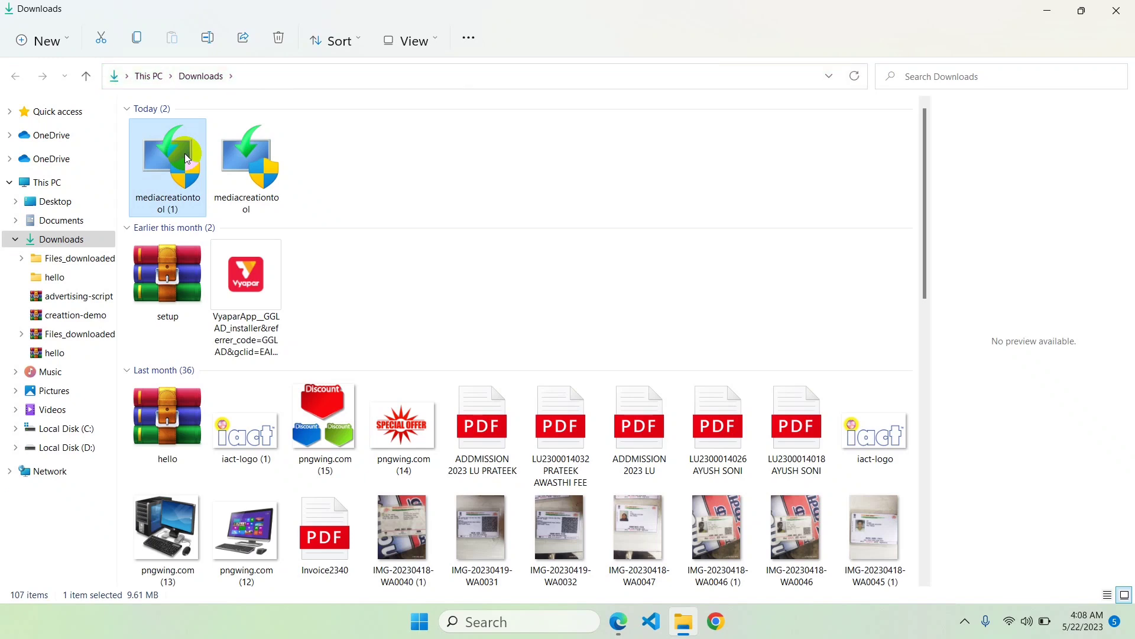
pyautogui.doubleClick(184, 154)
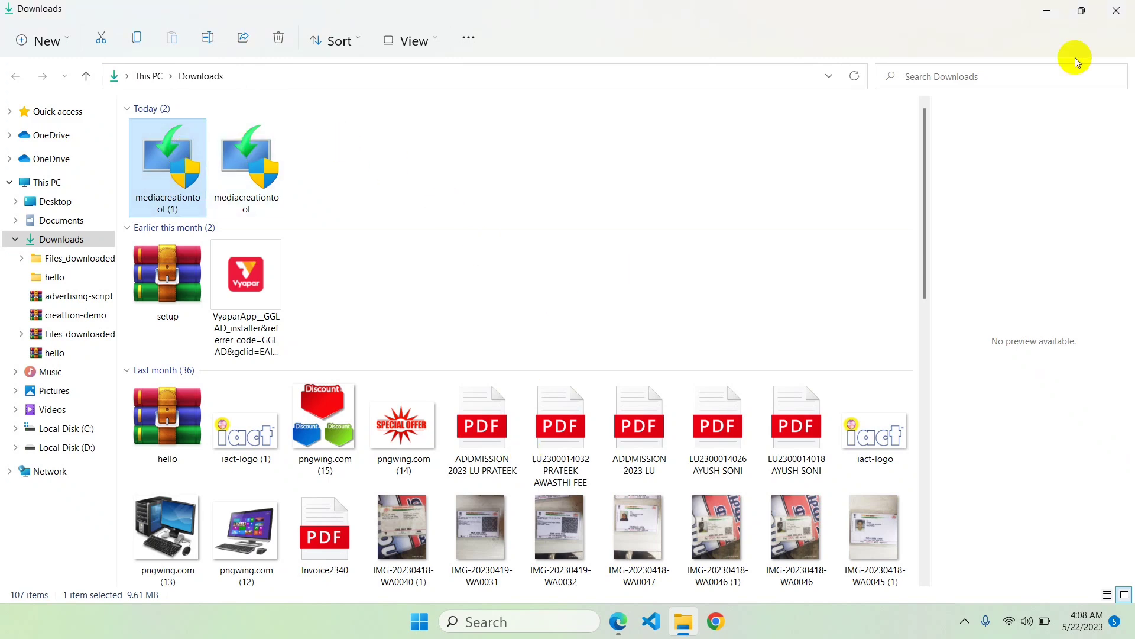
pyautogui.click(1129, 8)
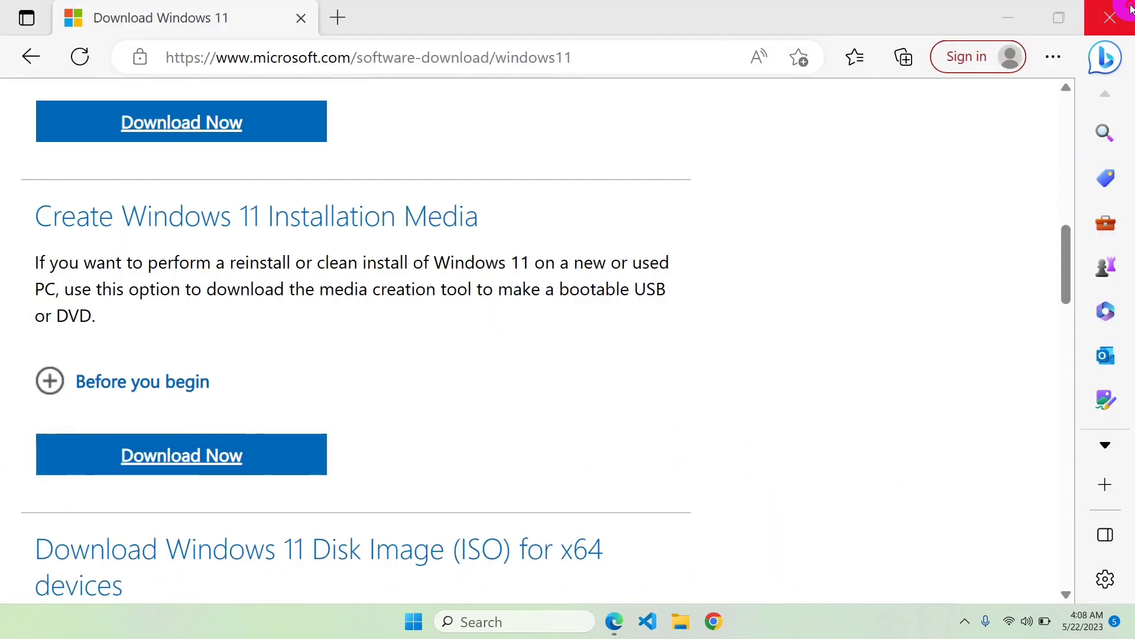
pyautogui.click(1130, 9)
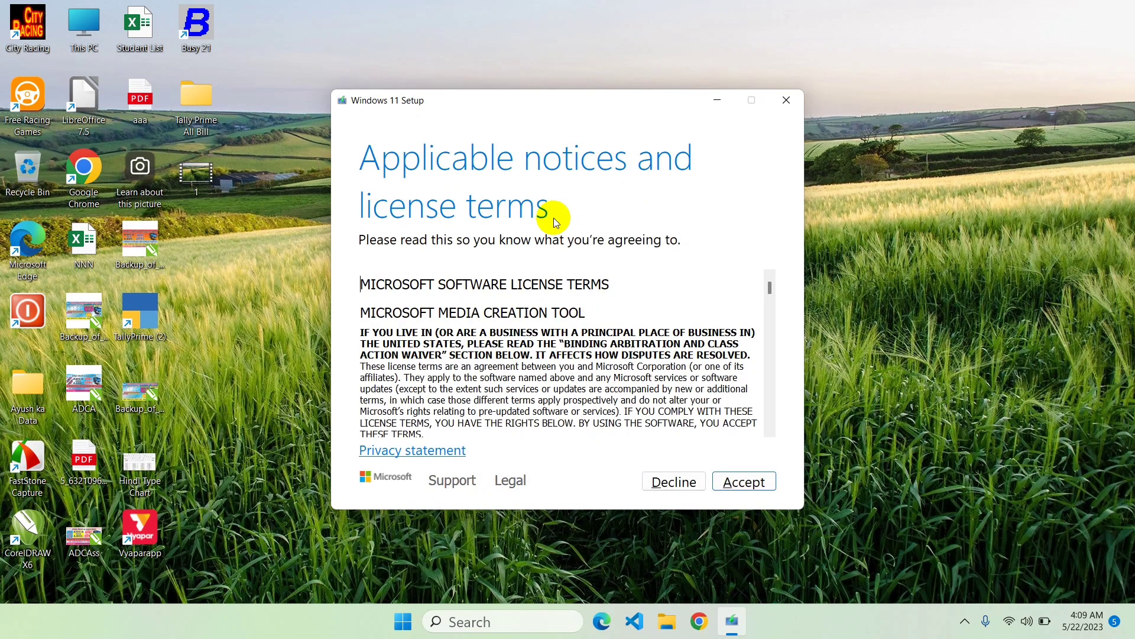
# Step: Accept the license terms and the recommended language and edition, and choose ISO file as the media to use
pyautogui.click(747, 483)
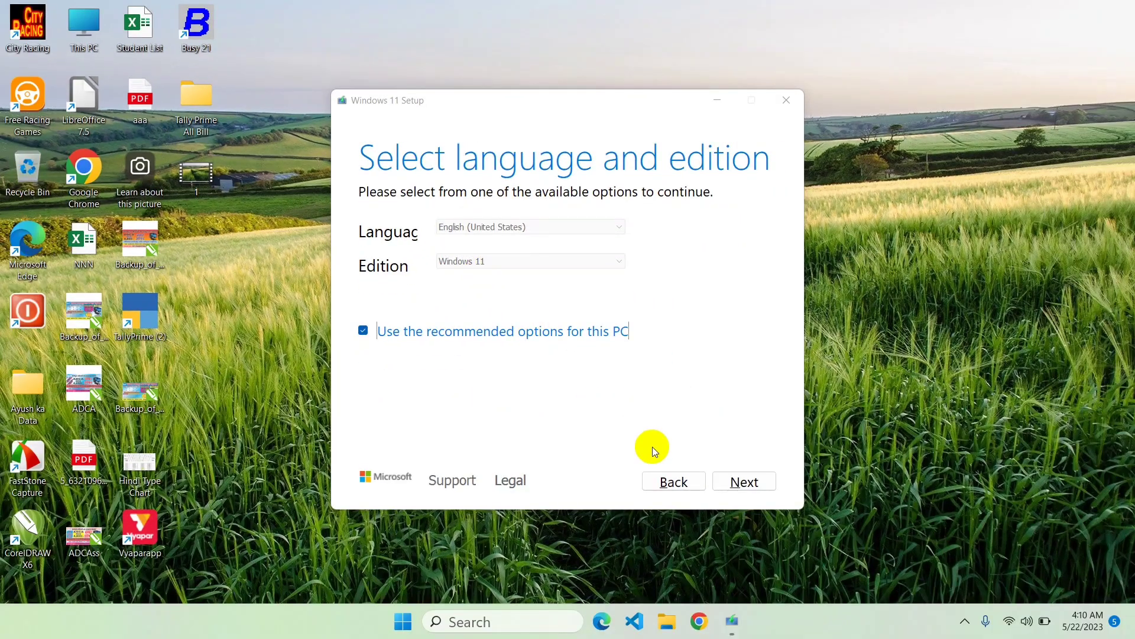
pyautogui.click(743, 482)
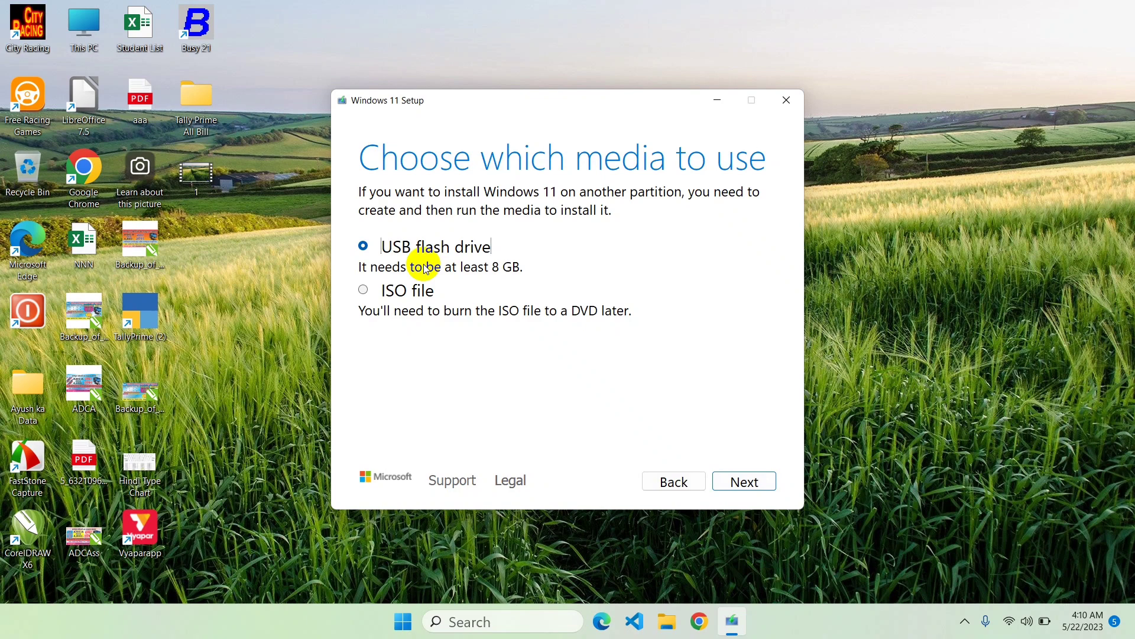
pyautogui.click(376, 291)
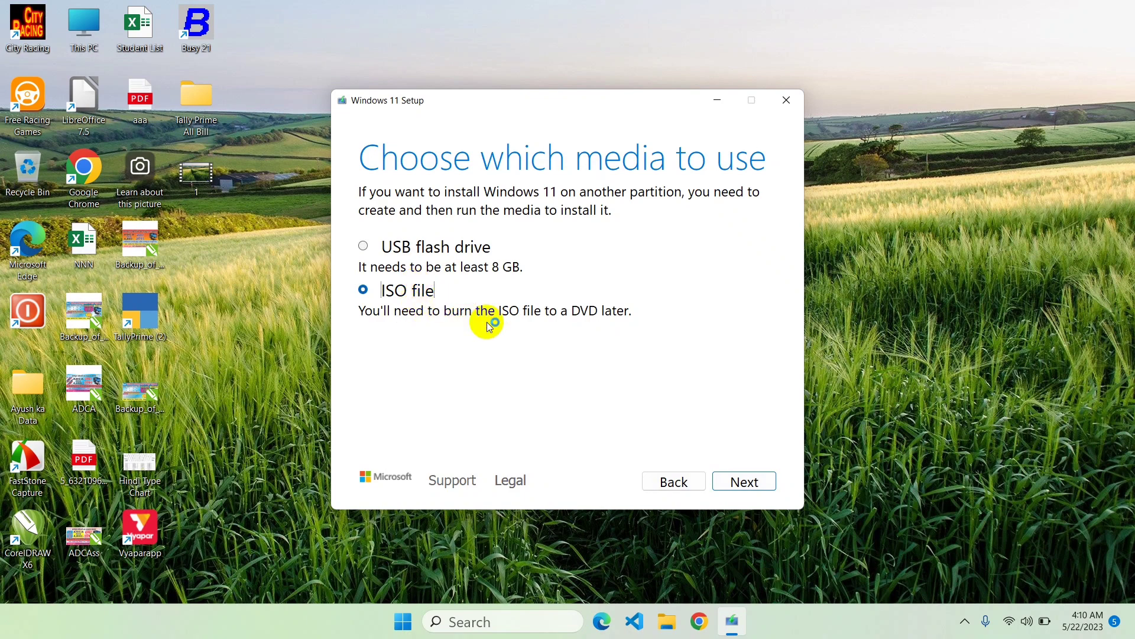
pyautogui.click(746, 490)
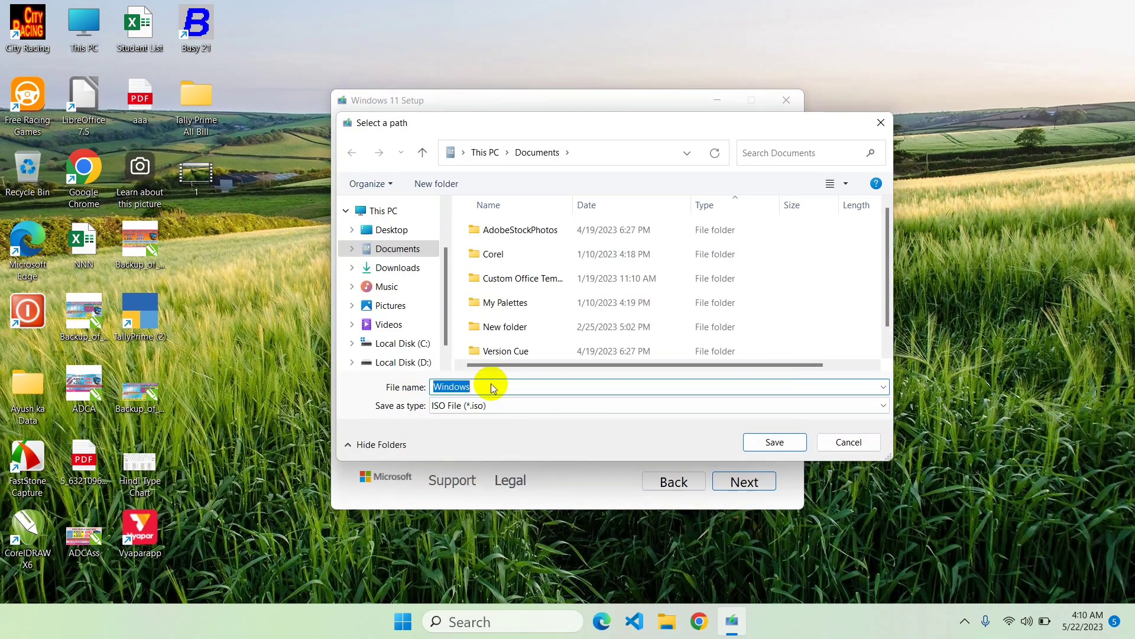
# Step: Save the ISO file on Local Disk (D:), adding 11 to the Windows file name
pyautogui.moveTo(470, 126); pyautogui.dragTo(419, 81)
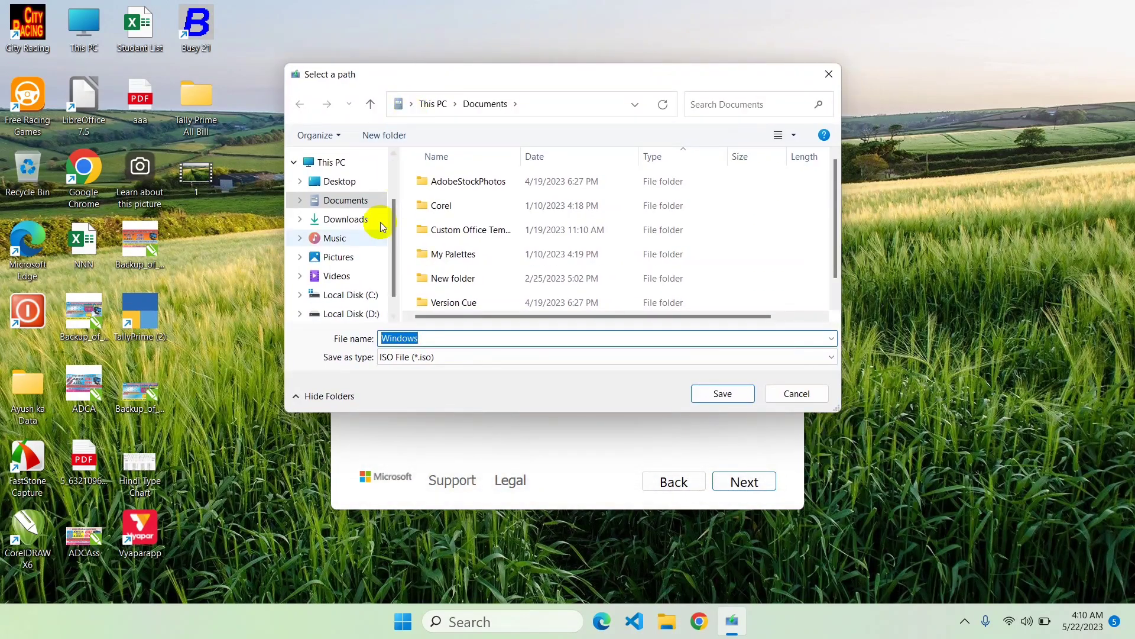
pyautogui.click(367, 314)
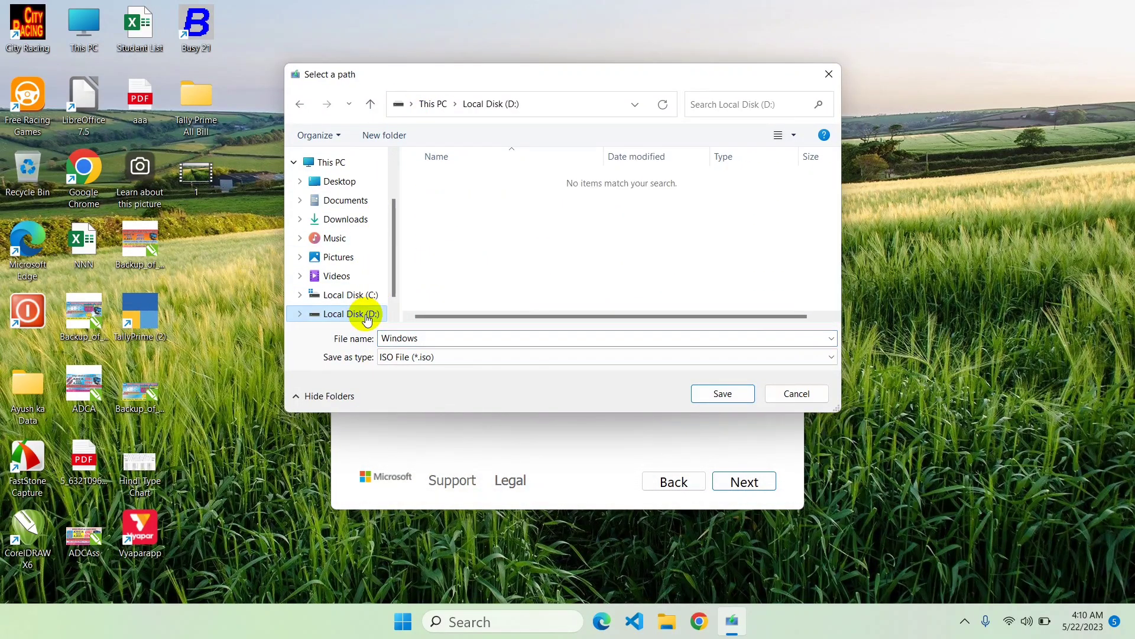
pyautogui.click(455, 340)
pyautogui.click(453, 339)
pyautogui.write('11')
pyautogui.click(712, 393)
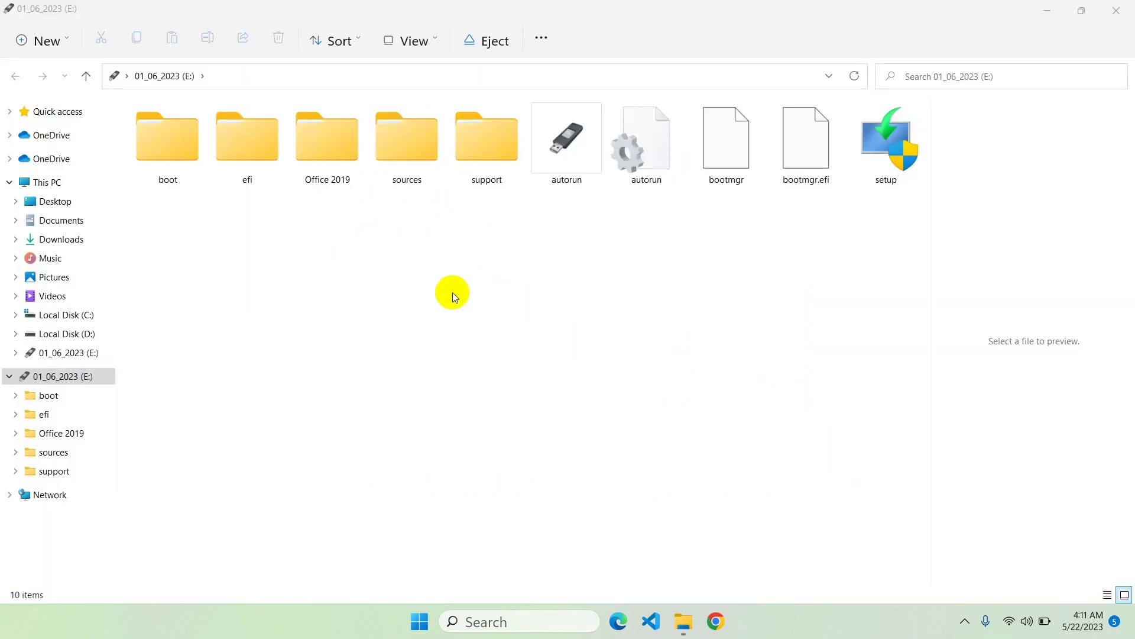
# Step: Examine the USB drive 01_06_2023 (E:) and its contents in File Explorer, then close the window
pyautogui.click(1106, 12)
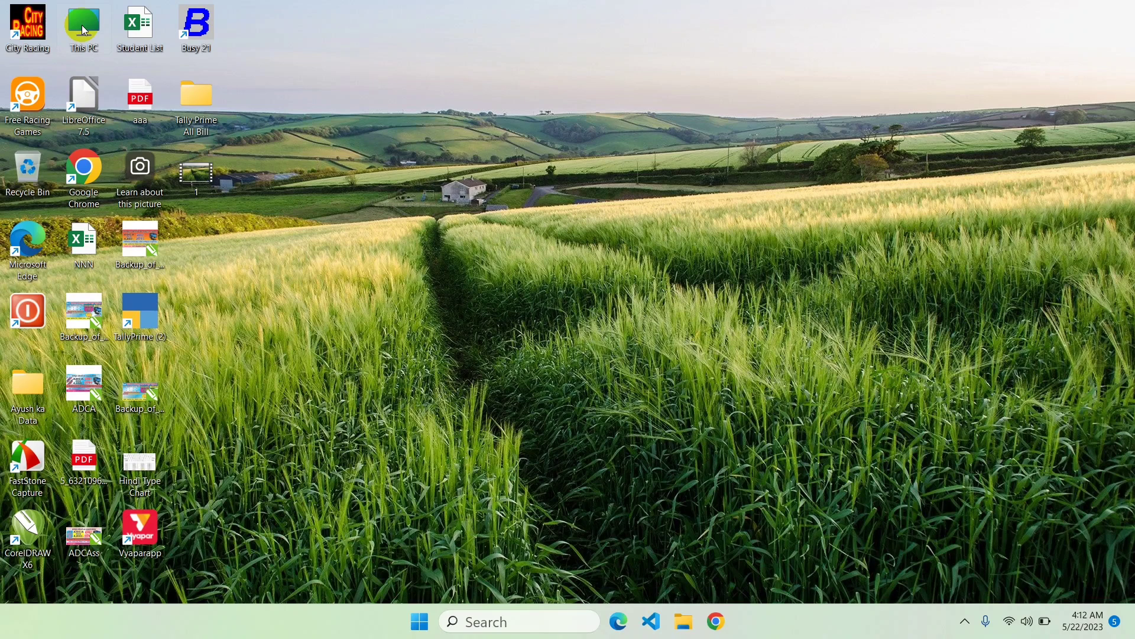
pyautogui.doubleClick(84, 31)
pyautogui.click(562, 239)
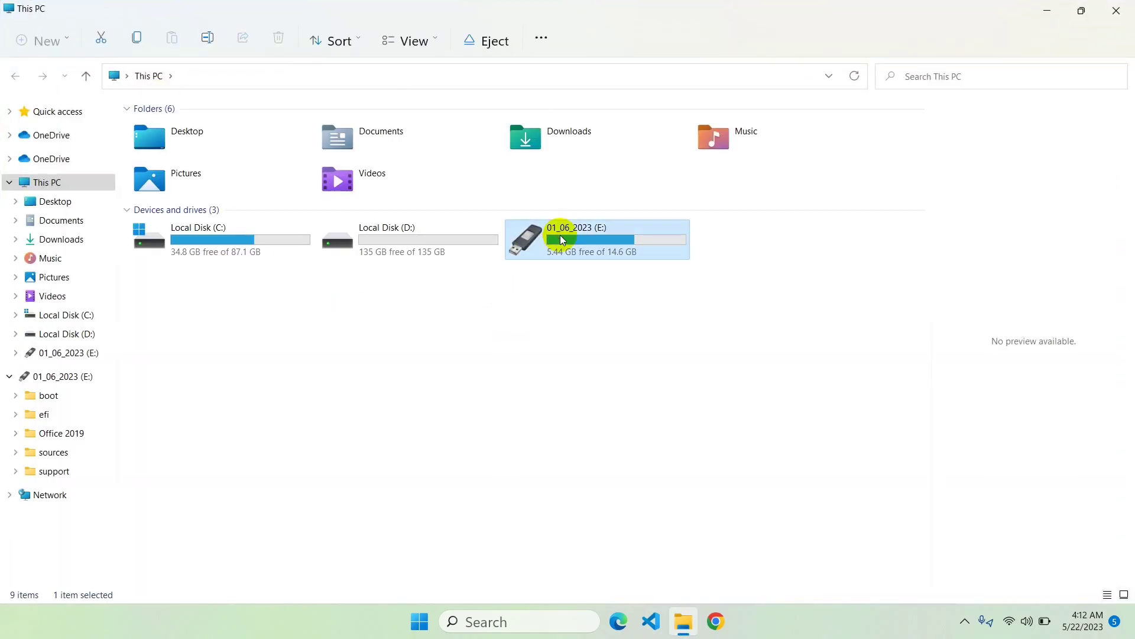
pyautogui.doubleClick(561, 239)
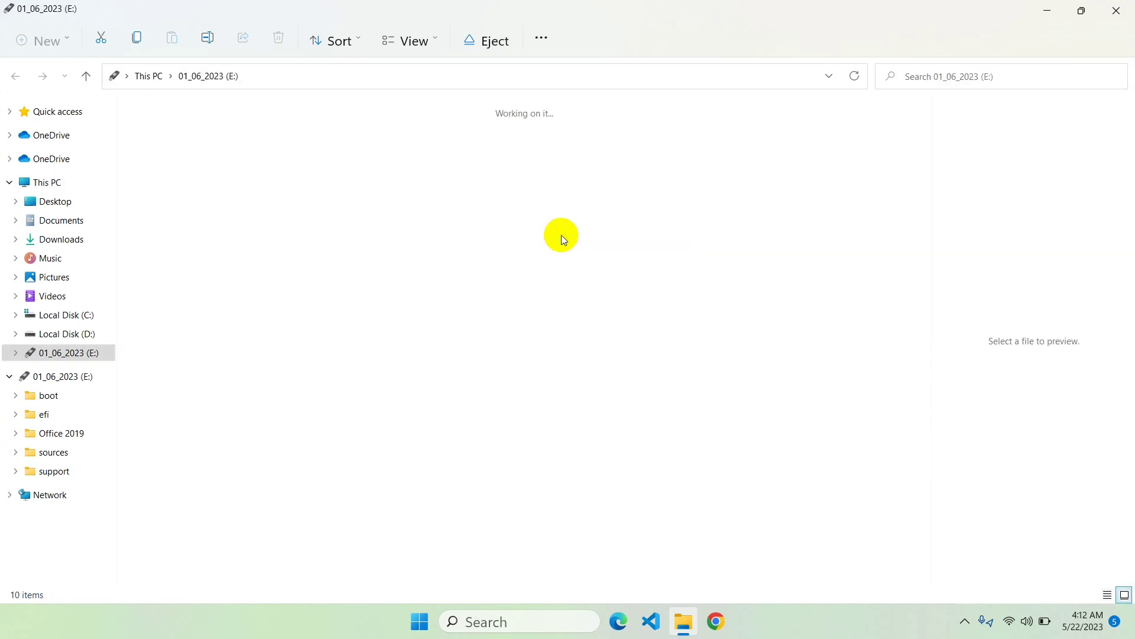
pyautogui.click(16, 77)
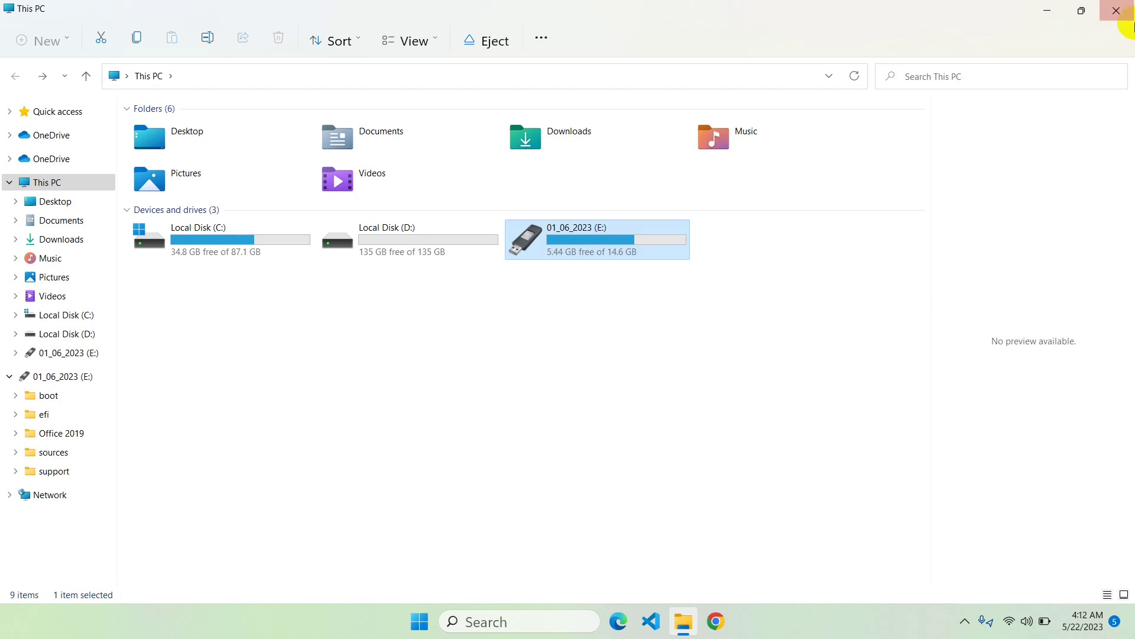
pyautogui.click(1116, 10)
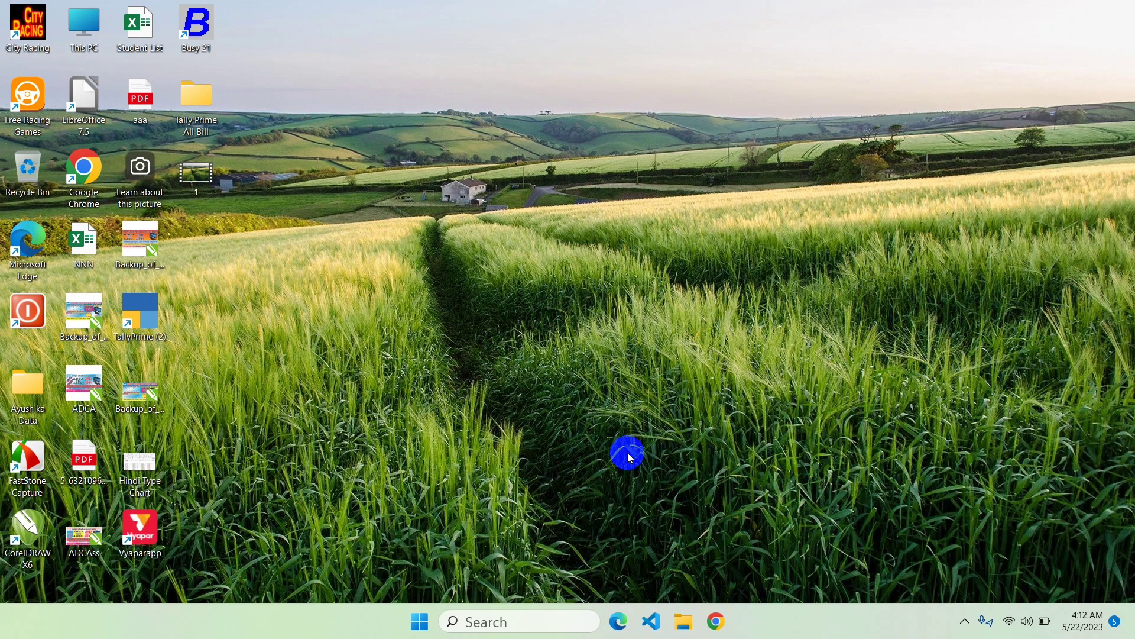
# Step: Search the web for "rufus download" in Microsoft Edge and open the Rufus website at rufus.ie
pyautogui.click(621, 624)
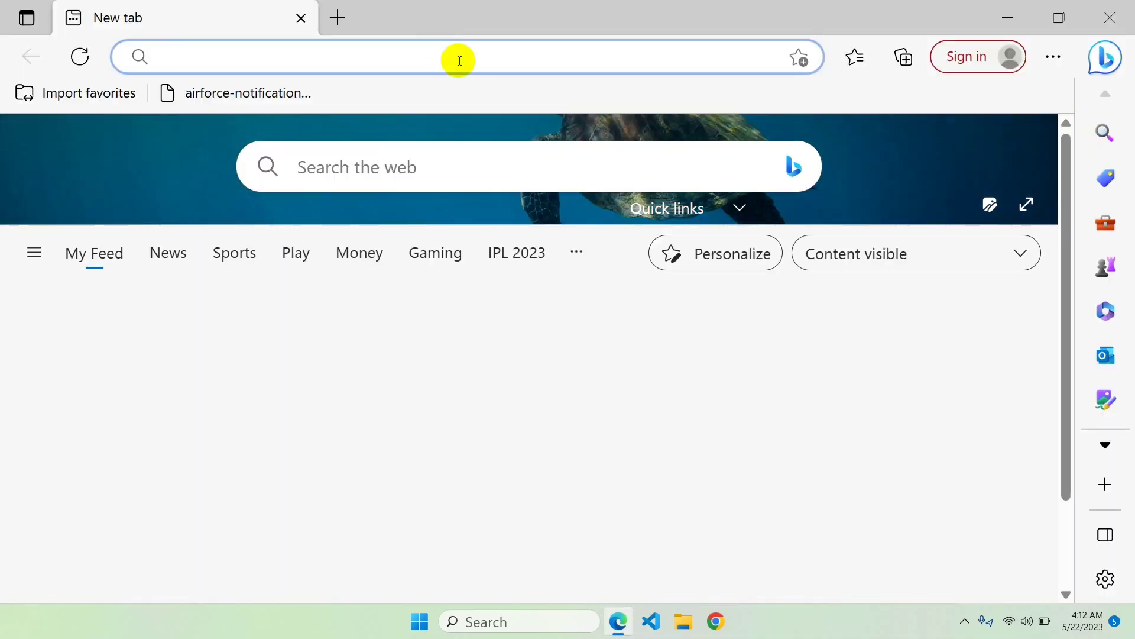
pyautogui.write('ruf')
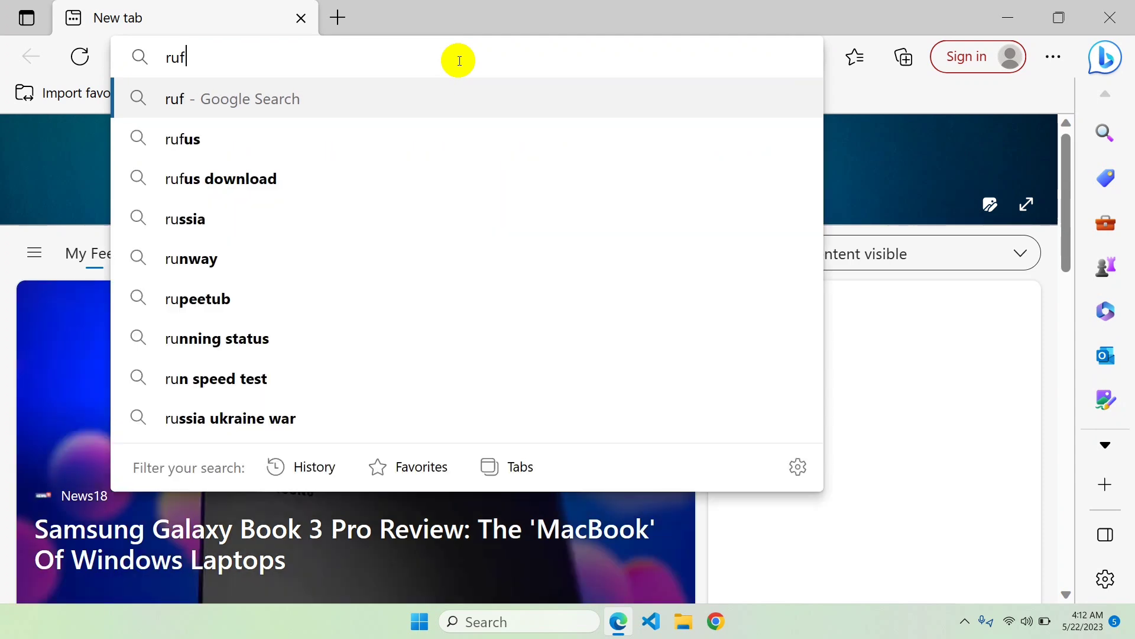
pyautogui.write('us')
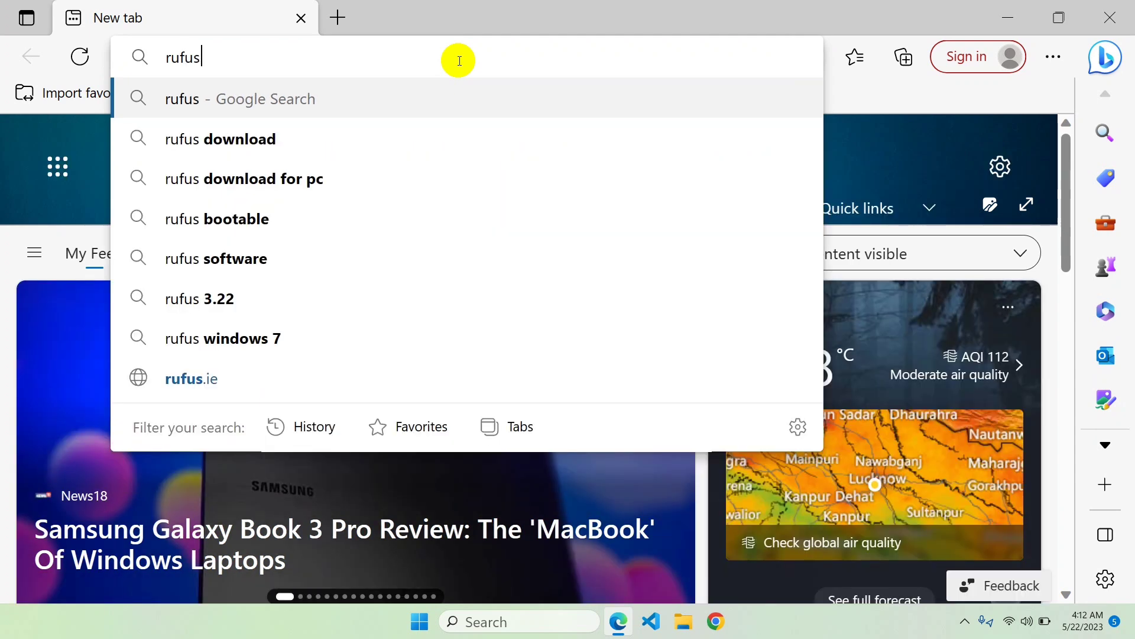
pyautogui.press('Down')
pyautogui.click(267, 148)
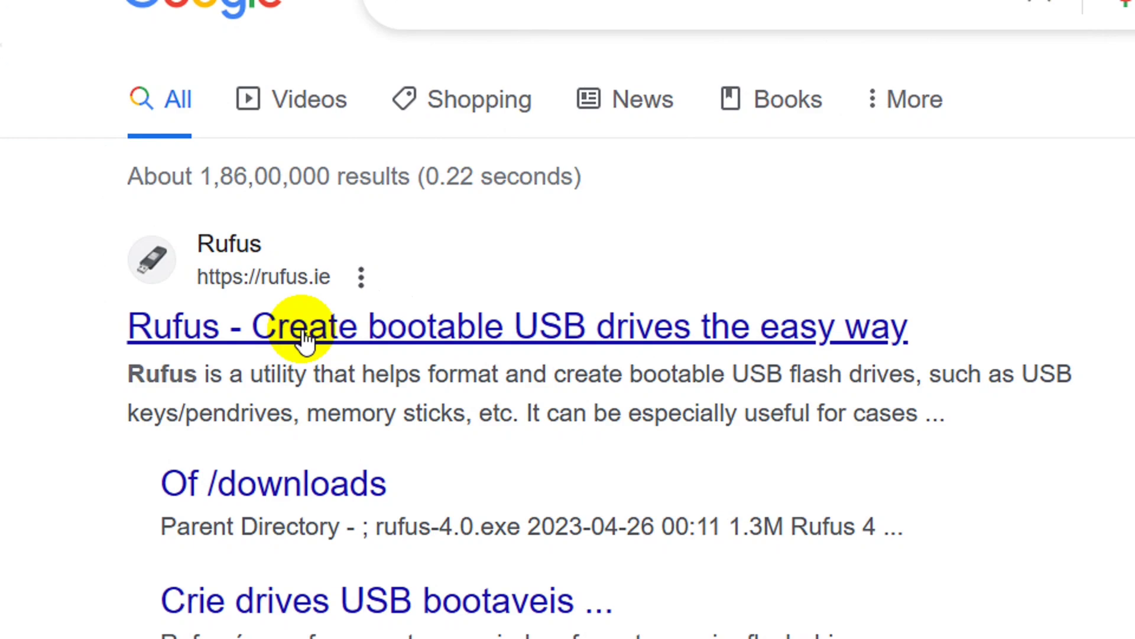
pyautogui.click(303, 331)
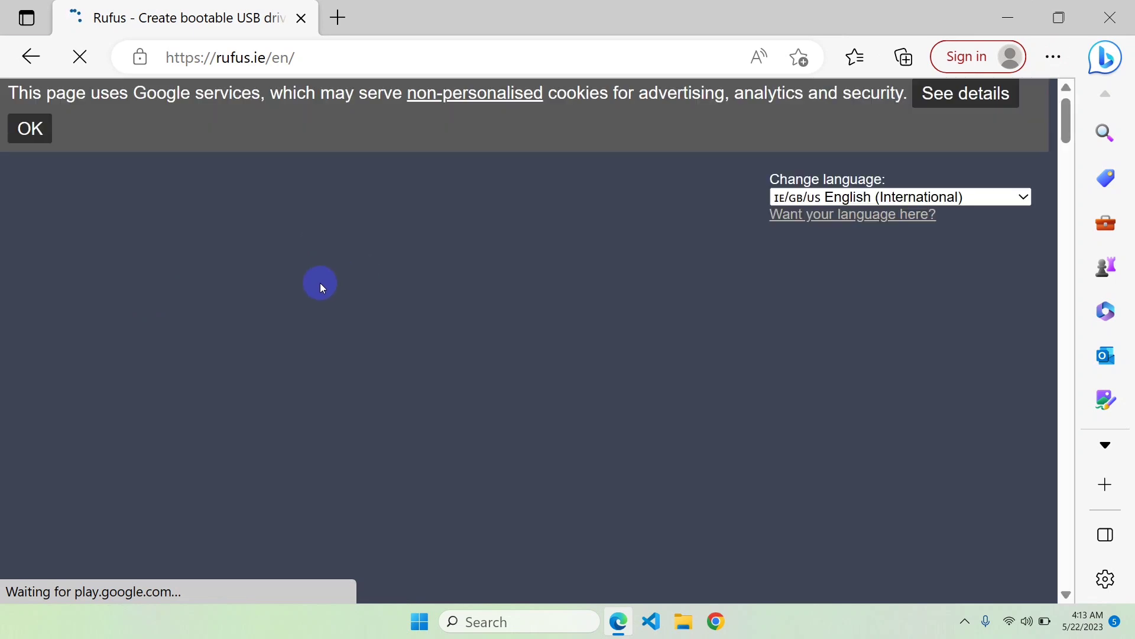
# Step: Accept the cookie notice and download rufus-4.0.exe from the latest releases, dismissing the advertisement
pyautogui.click(24, 128)
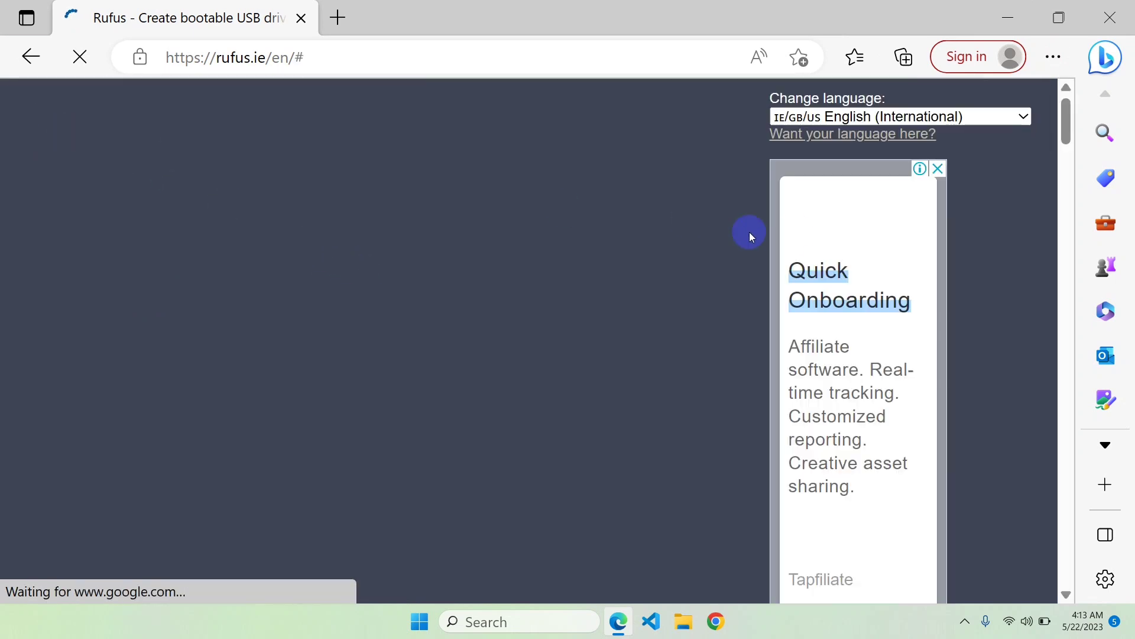
pyautogui.moveTo(1068, 113); pyautogui.dragTo(1081, 304)
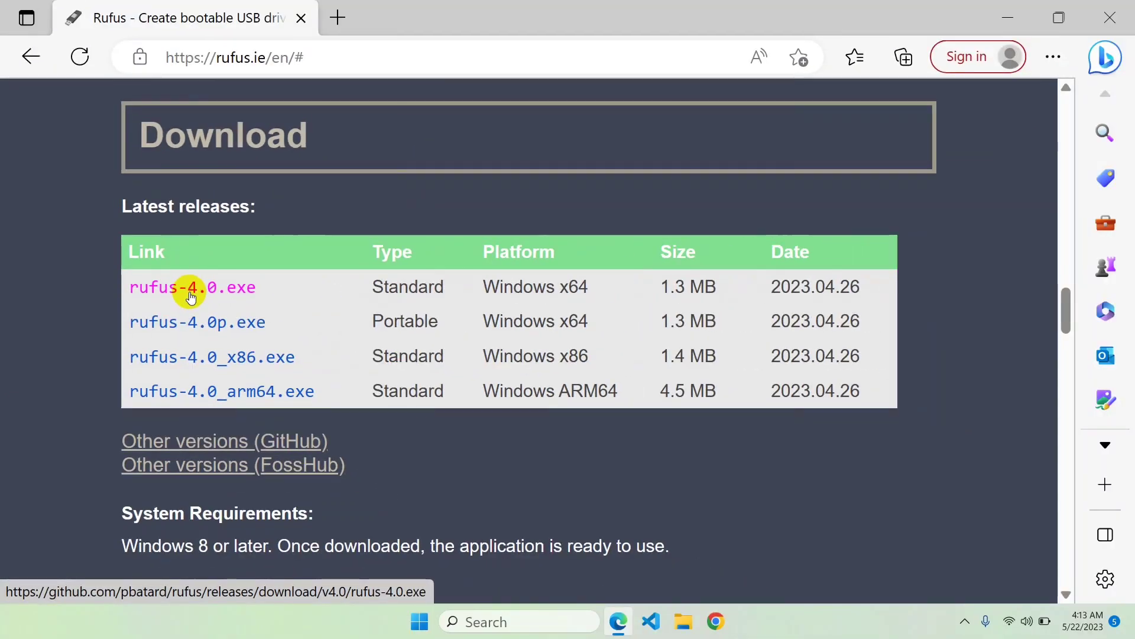
pyautogui.click(190, 296)
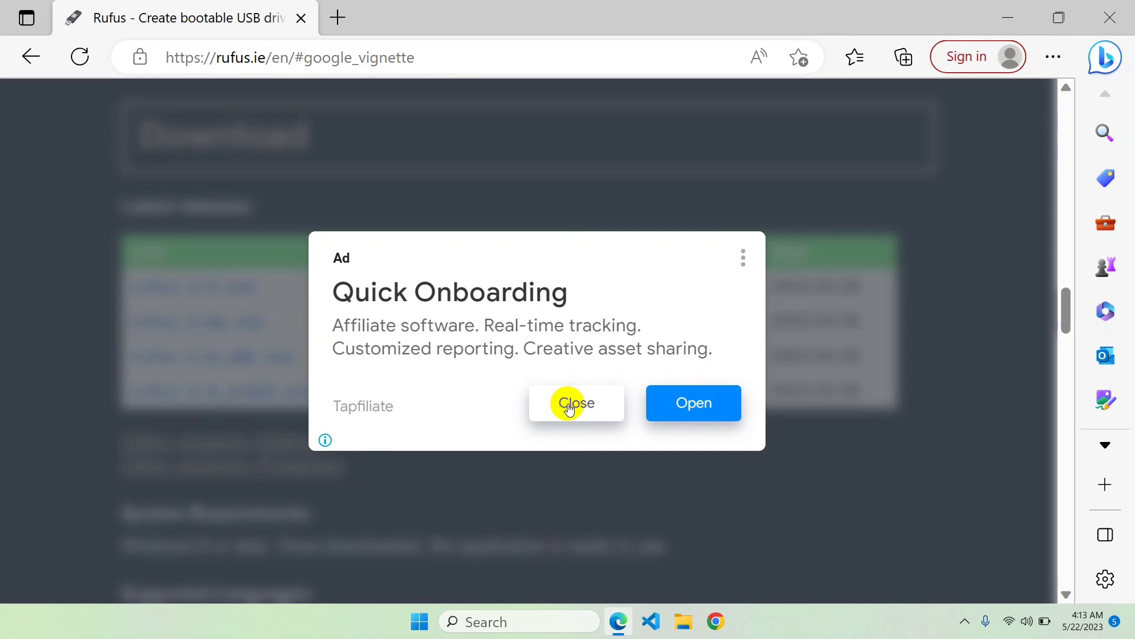
pyautogui.click(568, 406)
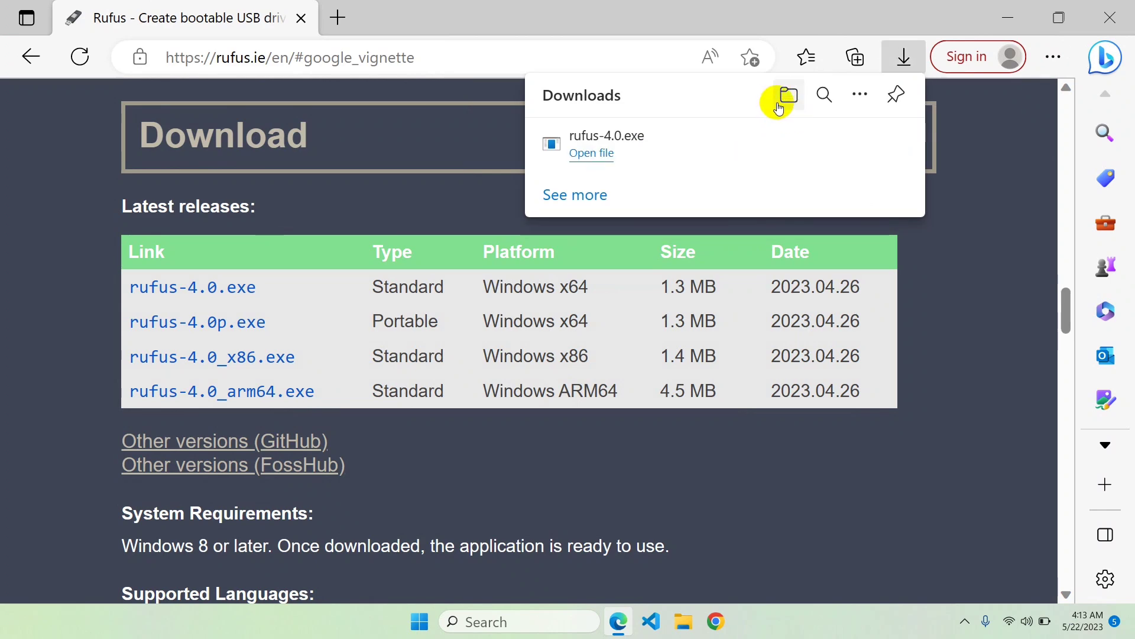
# Step: Launch the downloaded rufus-4.0, closing the folder and browser windows, and allow Rufus to check for updates online
pyautogui.click(784, 102)
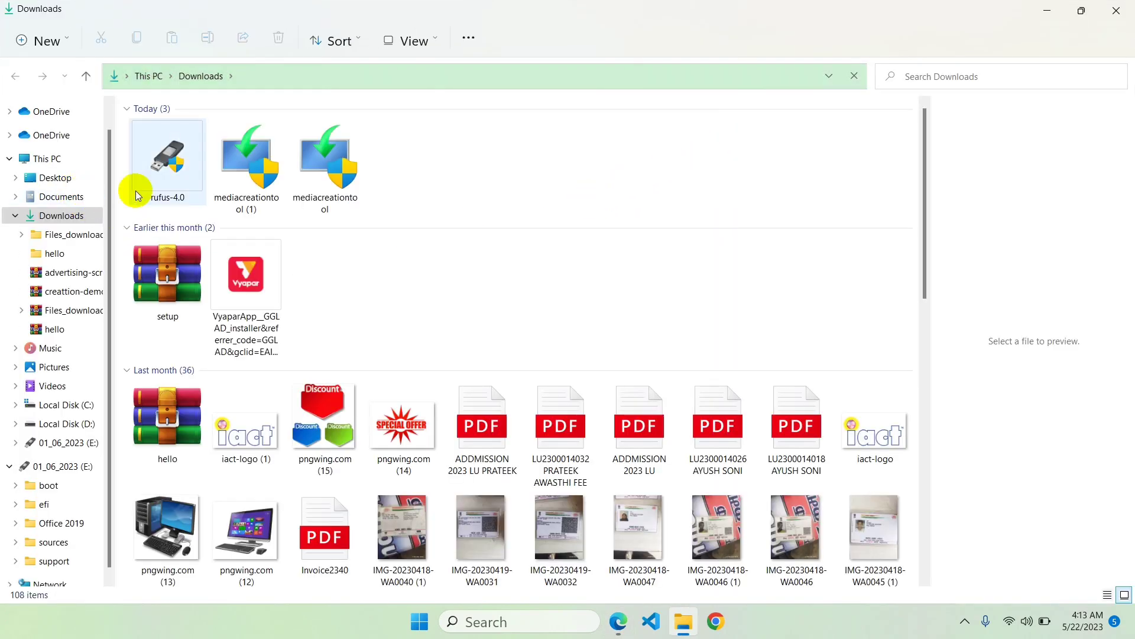
pyautogui.click(163, 176)
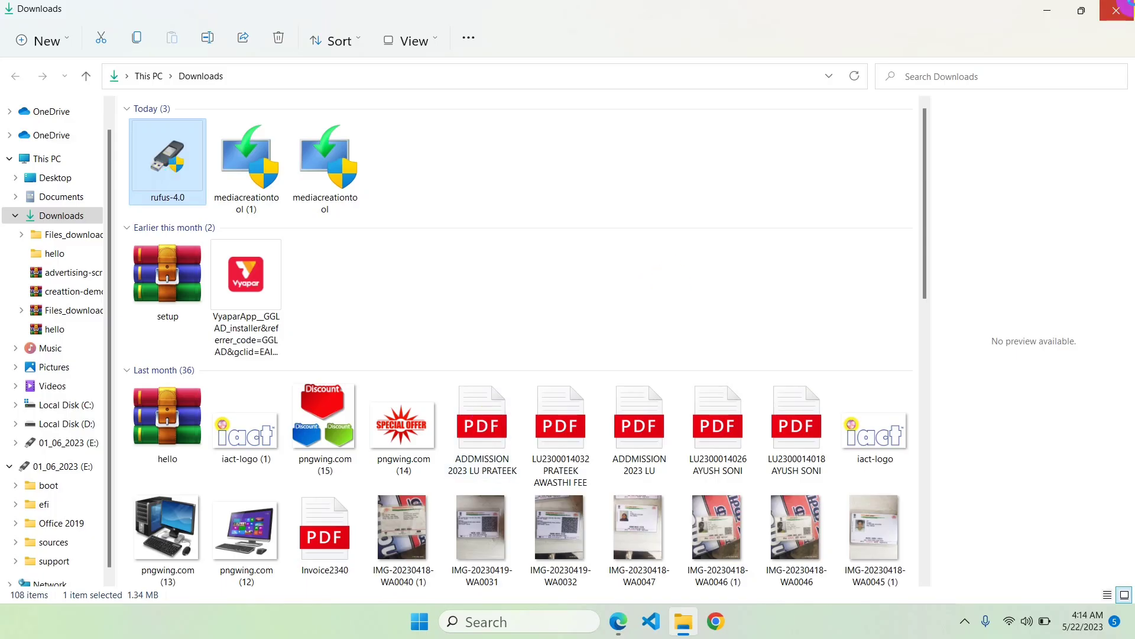
pyautogui.click(1117, 10)
pyautogui.click(1110, 18)
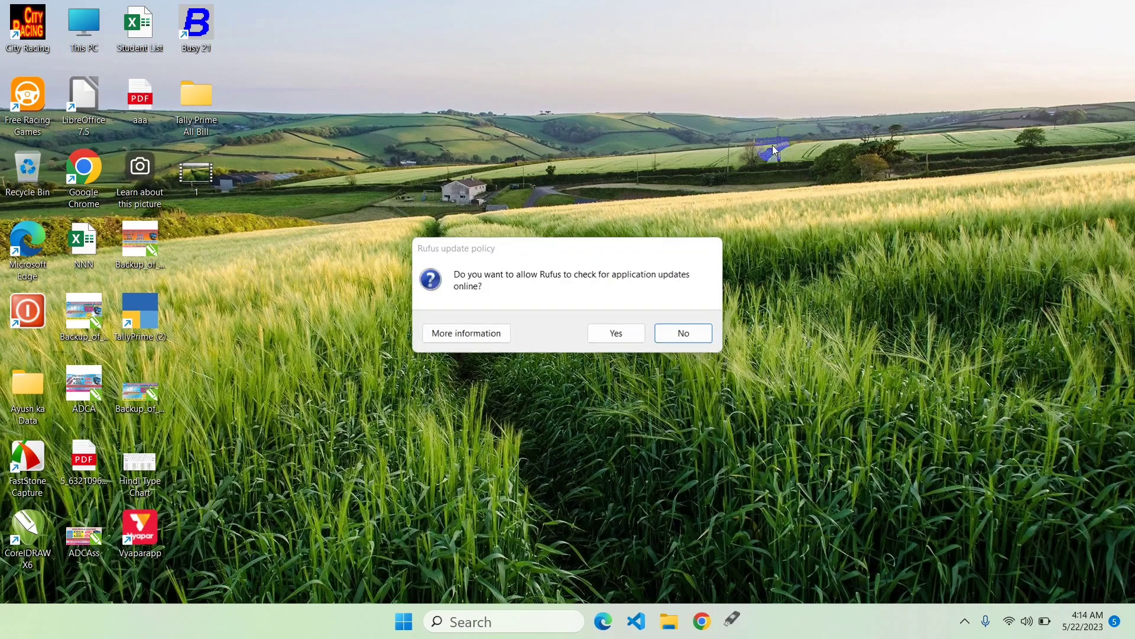
pyautogui.click(609, 336)
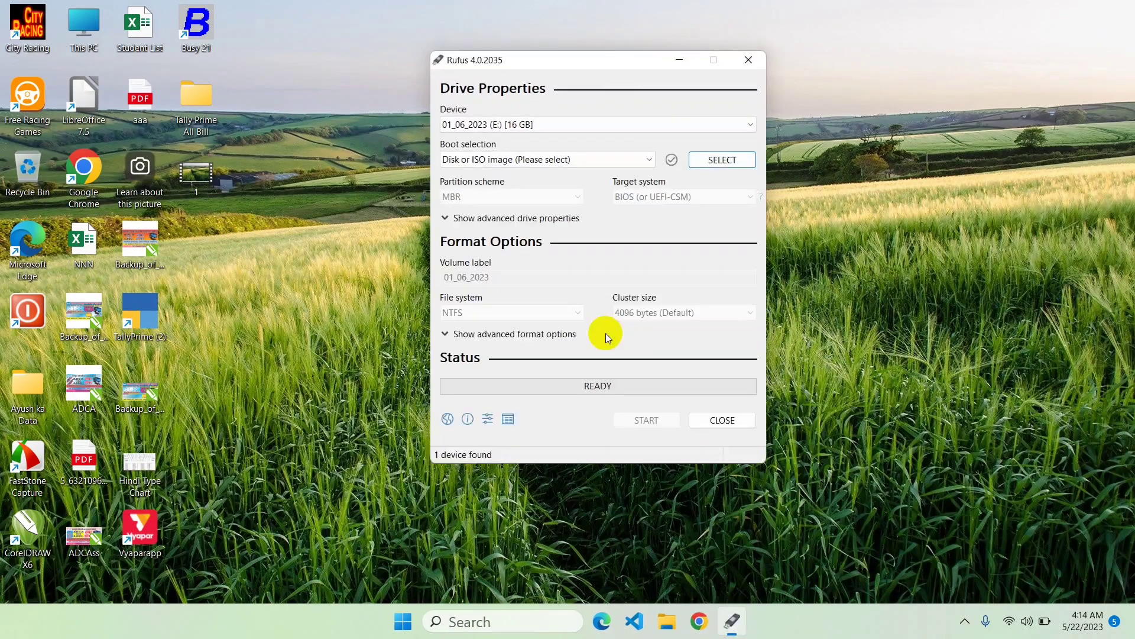
pyautogui.moveTo(548, 58); pyautogui.dragTo(451, 79)
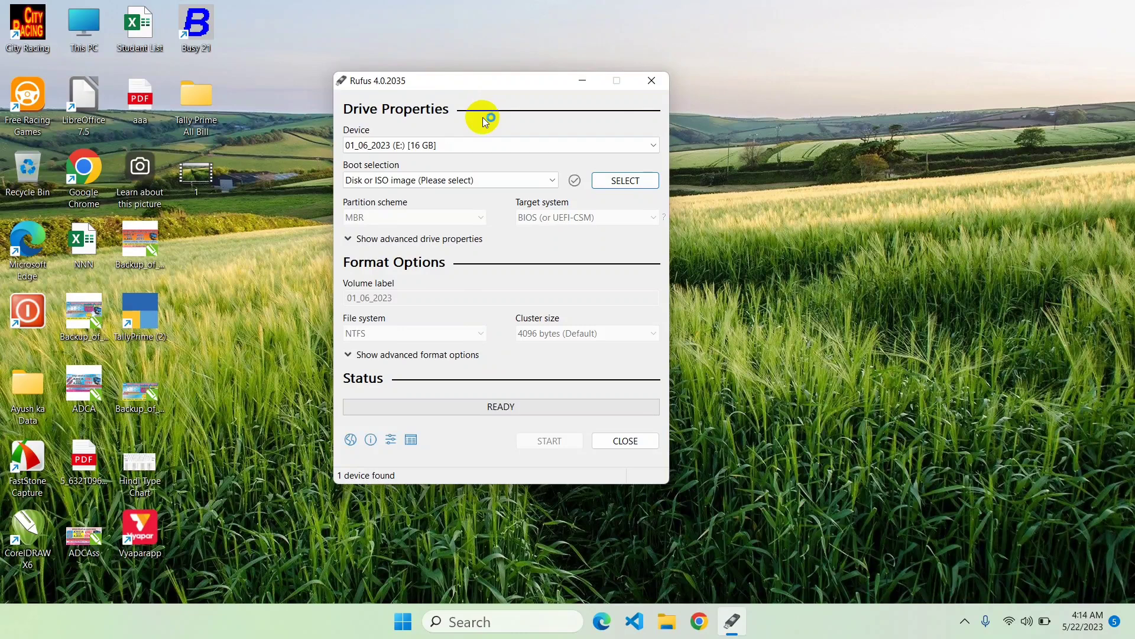
pyautogui.moveTo(481, 84); pyautogui.dragTo(467, 73)
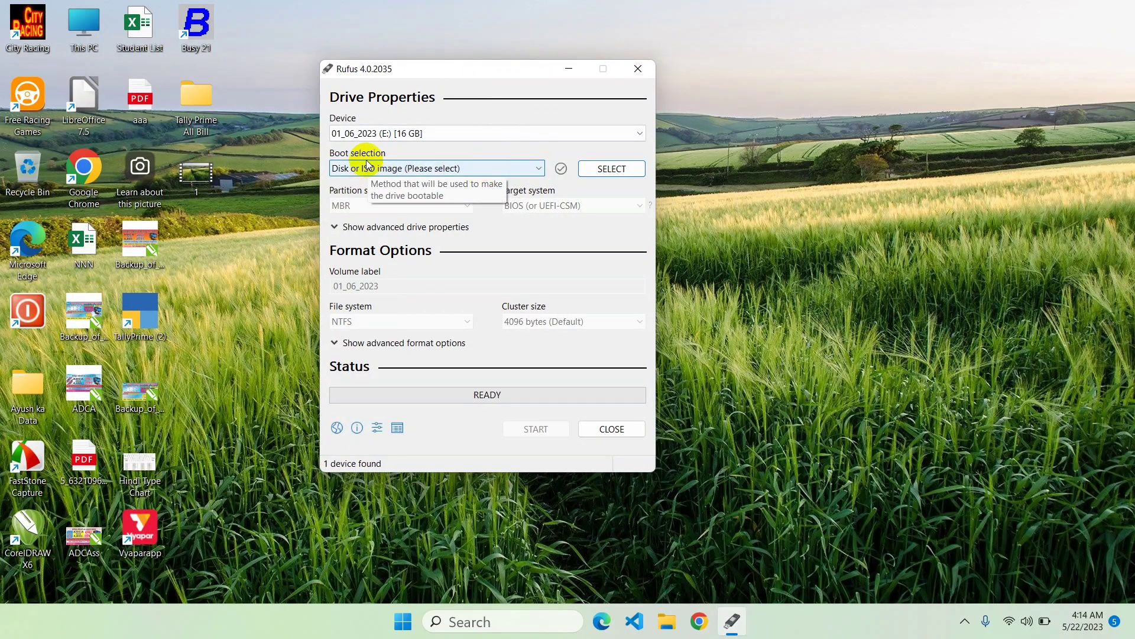
# Step: Check the target device 01_06_2023 (E:) [16 GB] and the "Disk or ISO image" boot selection
pyautogui.click(429, 133)
pyautogui.click(430, 133)
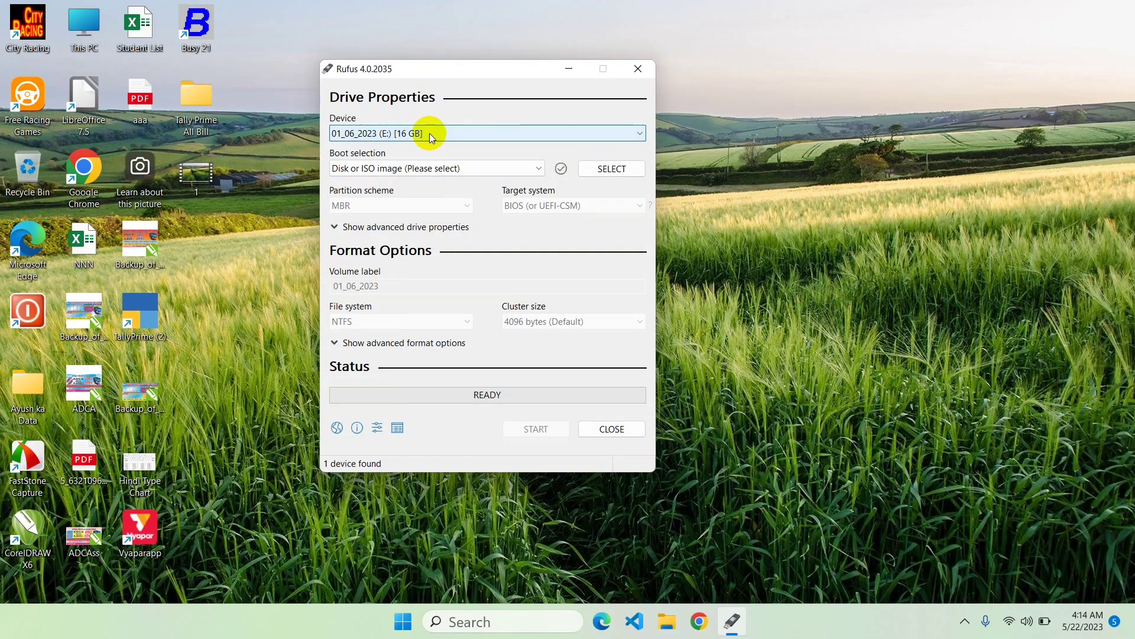
pyautogui.click(382, 171)
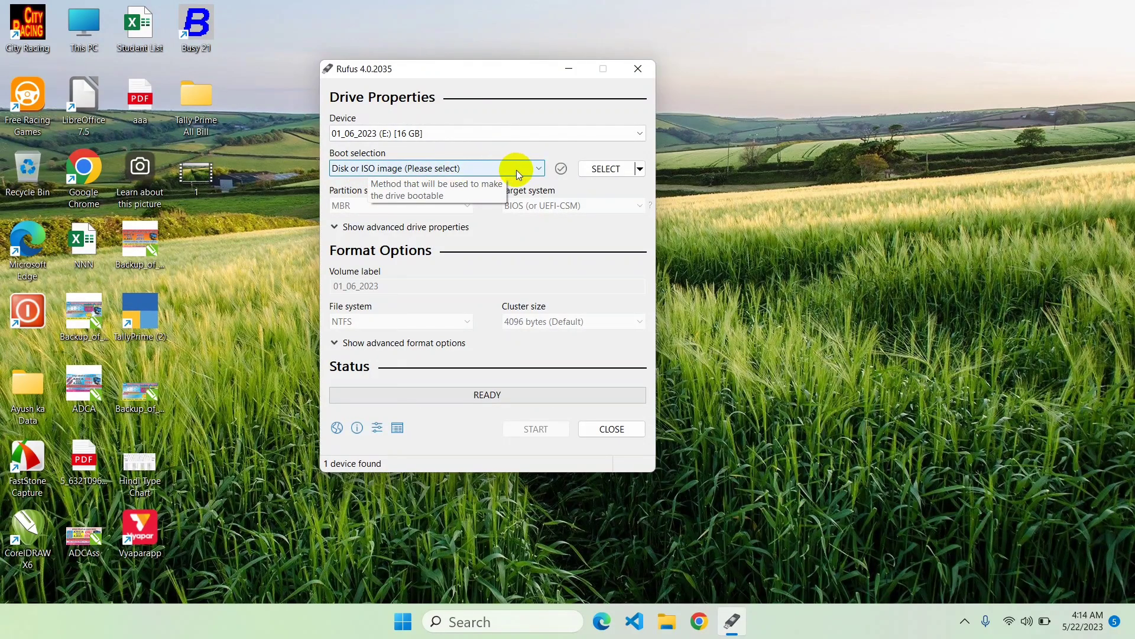
# Step: Browse for the Windows 11.iso file and load it as the boot image for the USB drive
pyautogui.click(611, 171)
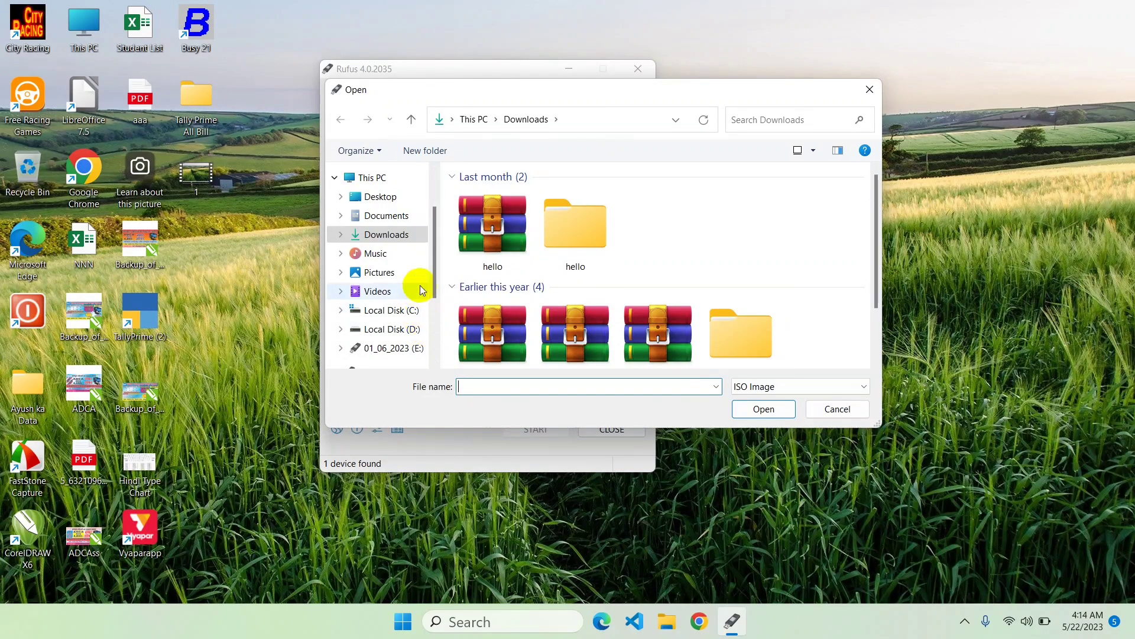
pyautogui.moveTo(437, 253); pyautogui.dragTo(445, 294)
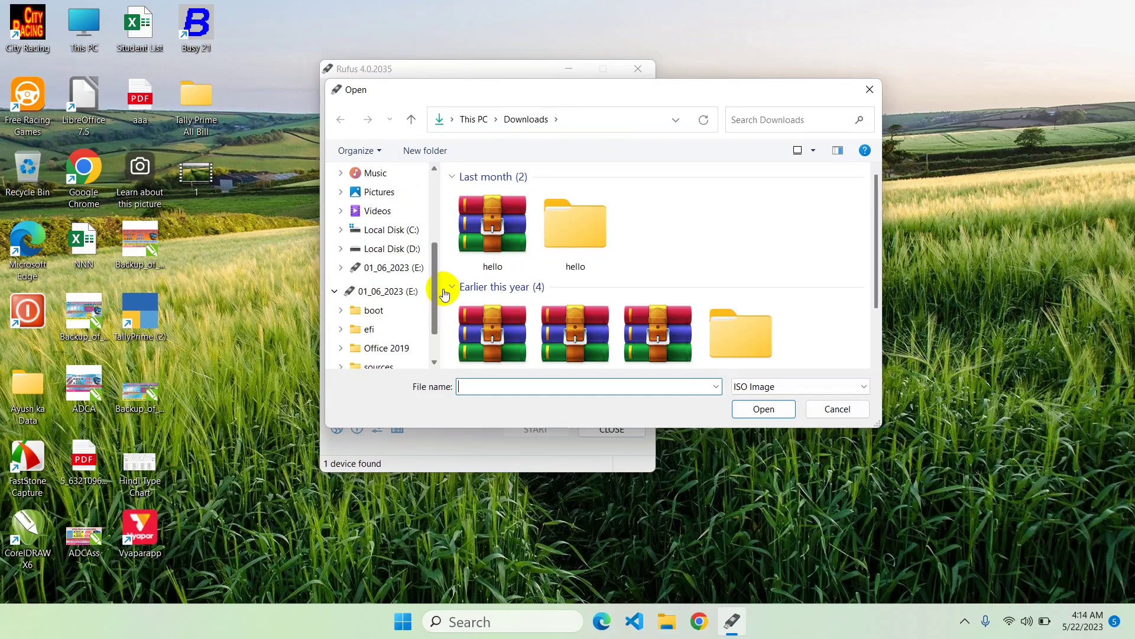
pyautogui.click(395, 249)
pyautogui.click(395, 268)
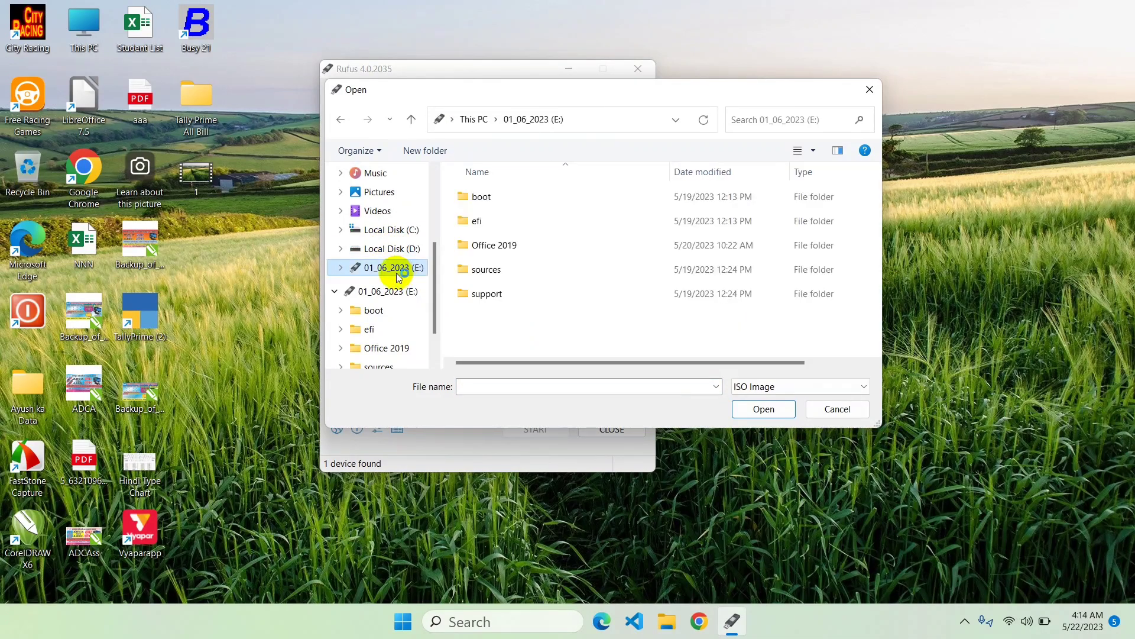
pyautogui.click(396, 291)
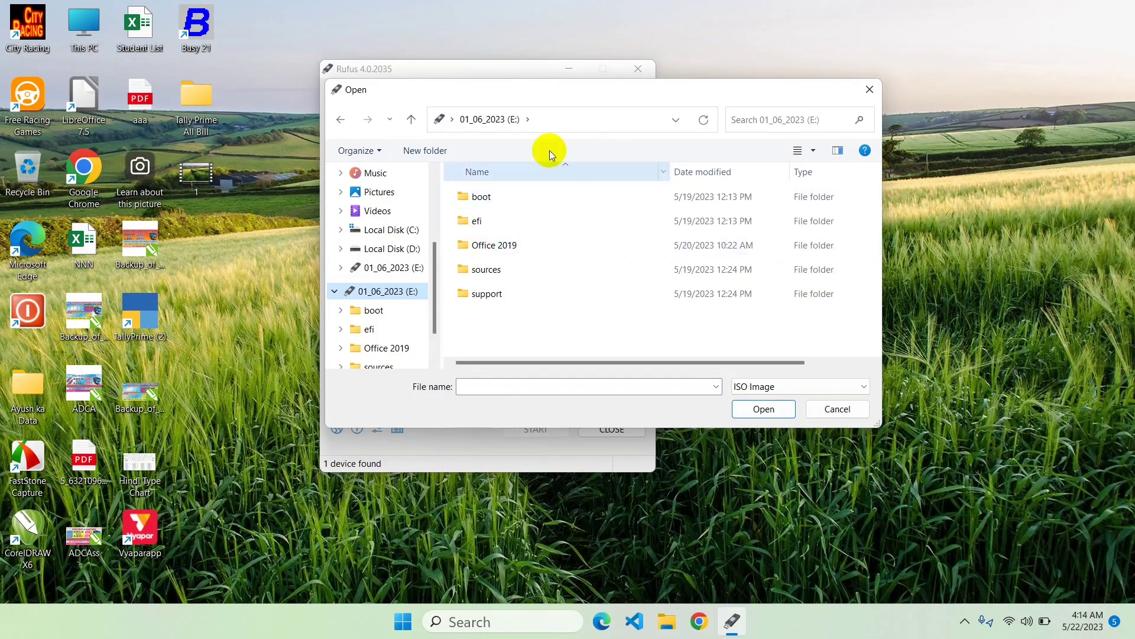
pyautogui.moveTo(637, 91)
pyautogui.mouseDown()
pyautogui.moveTo(604, 81)
pyautogui.moveTo(631, 81)
pyautogui.mouseUp()
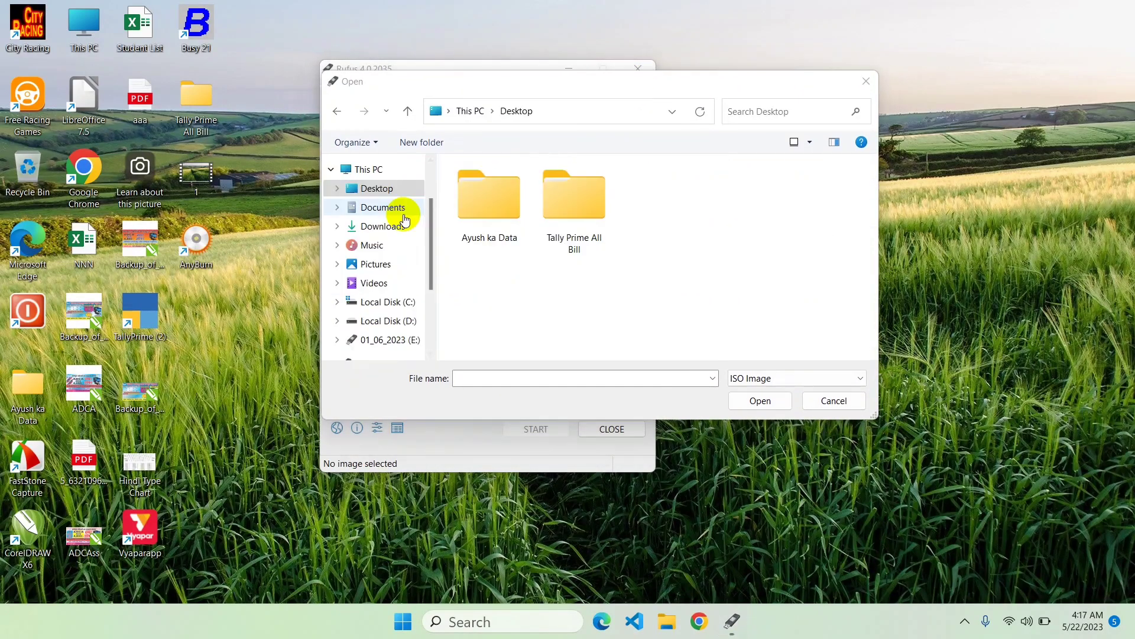
pyautogui.click(402, 215)
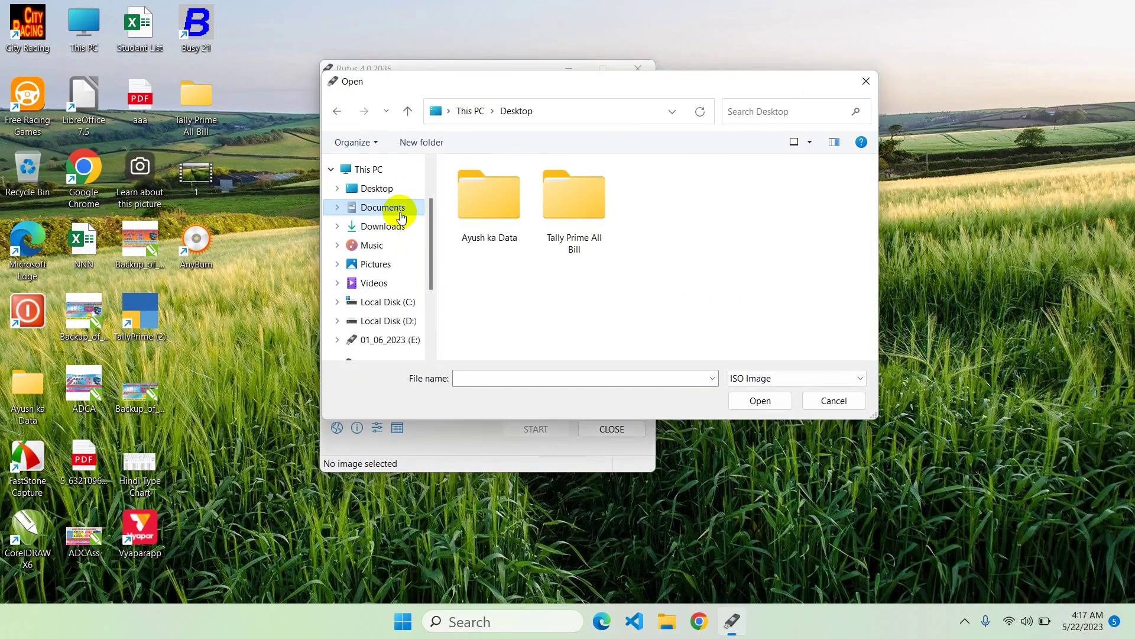
pyautogui.click(401, 223)
pyautogui.click(456, 218)
pyautogui.click(757, 401)
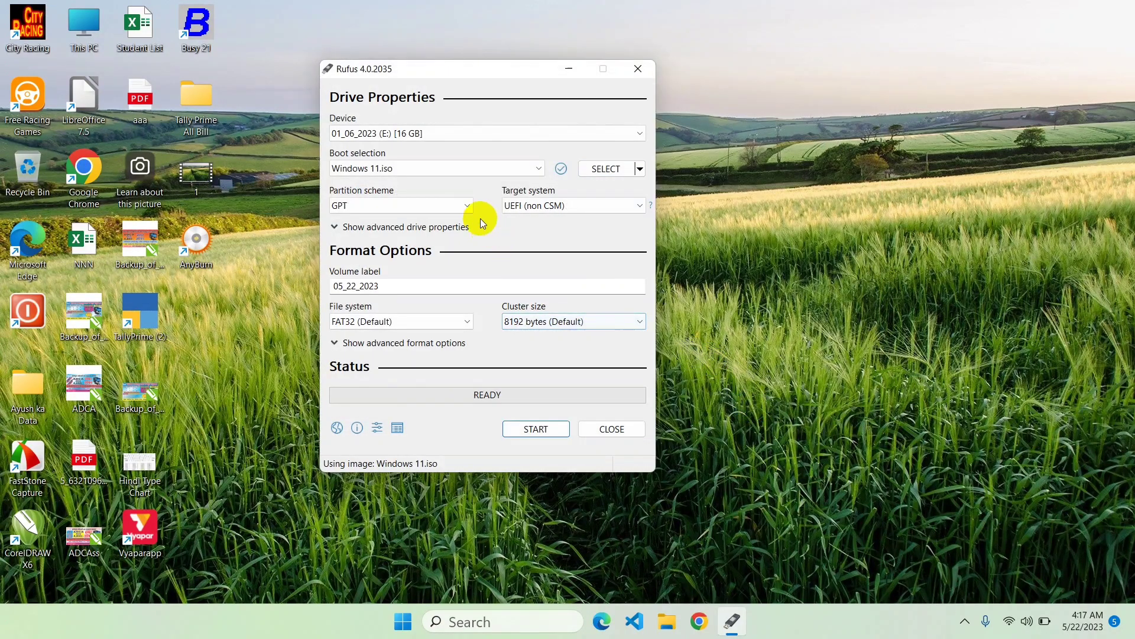
# Step: Review the available partition schemes and the volume label for the bootable drive
pyautogui.click(385, 206)
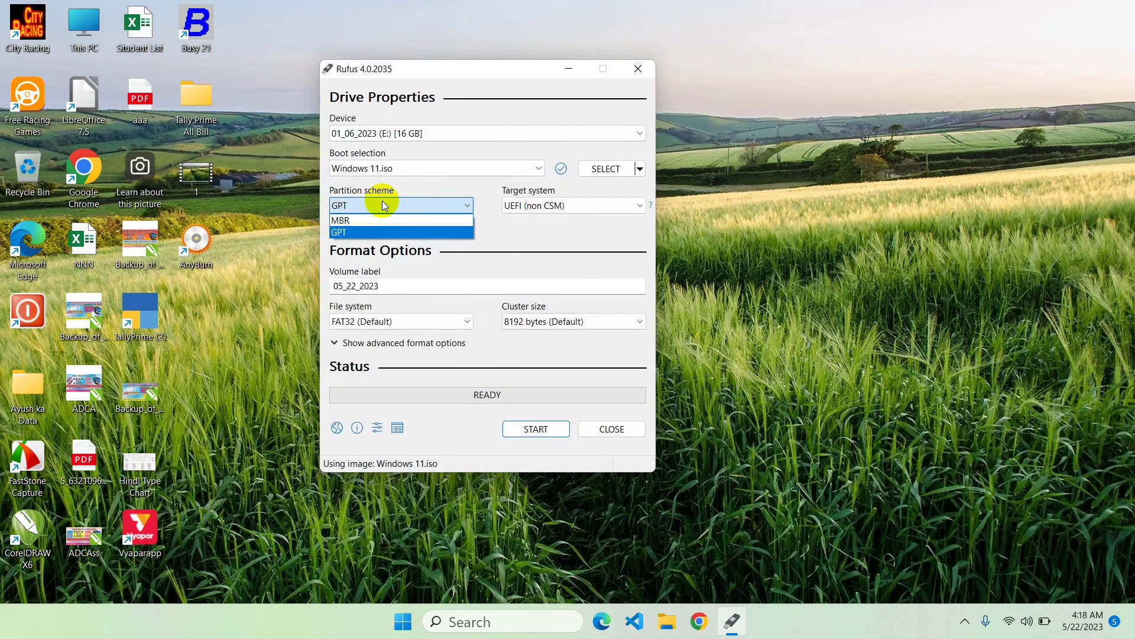
pyautogui.click(385, 204)
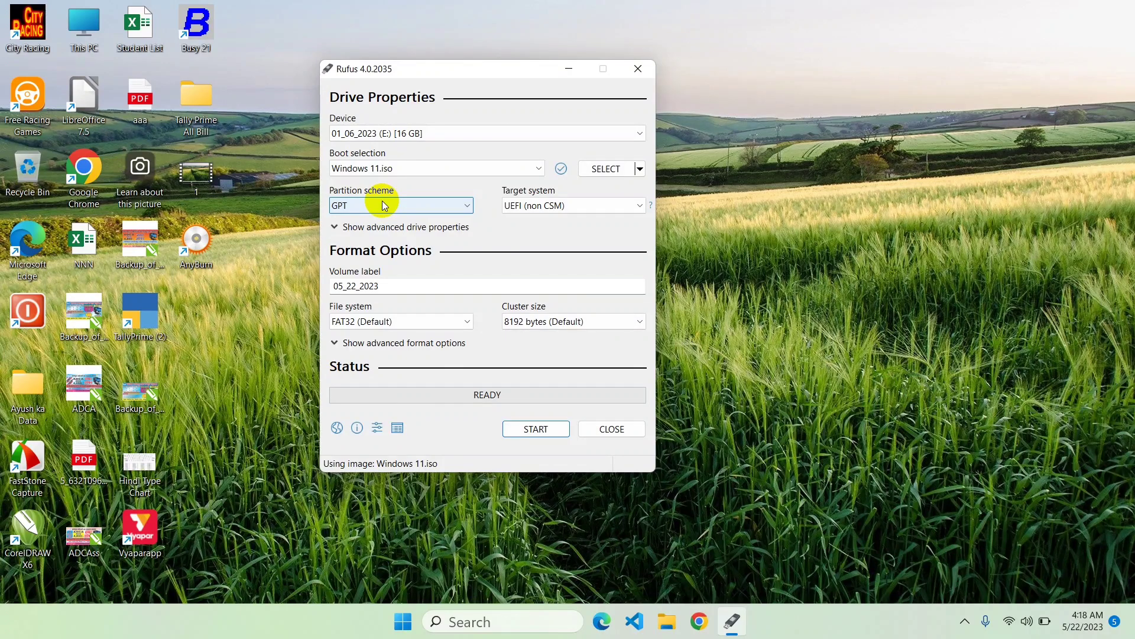
pyautogui.click(392, 206)
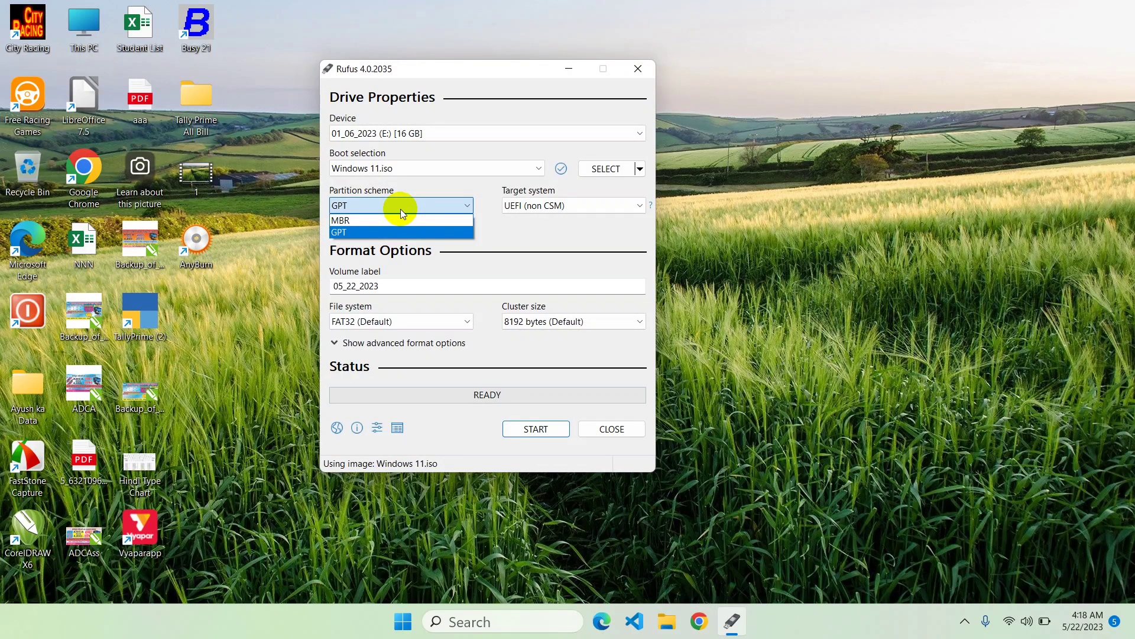
pyautogui.click(455, 212)
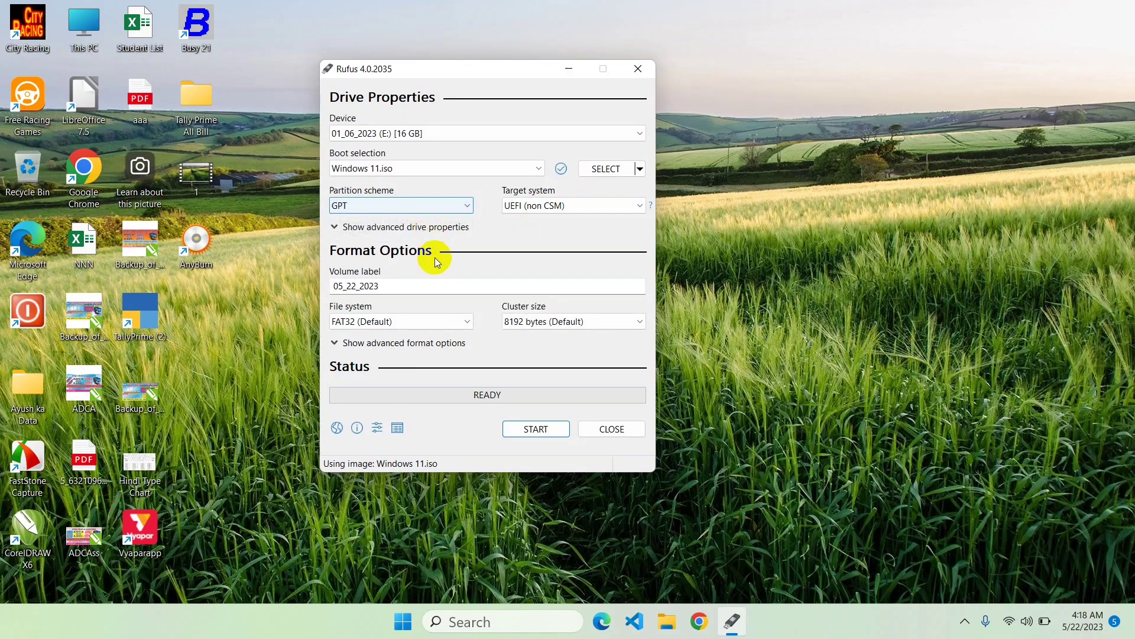
pyautogui.click(393, 287)
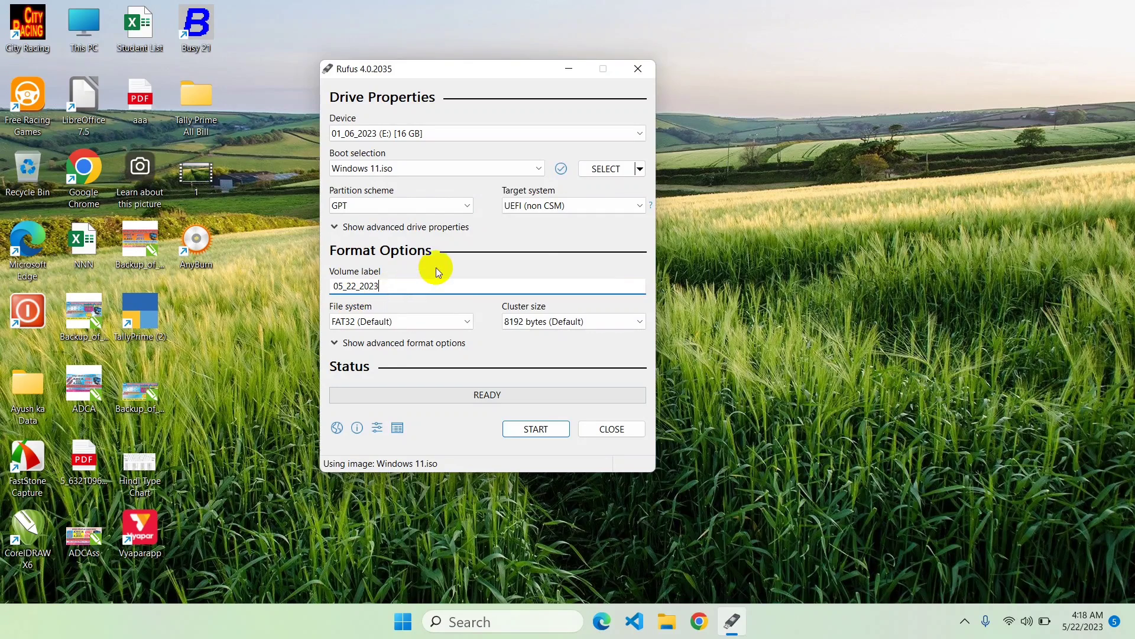
pyautogui.moveTo(441, 286); pyautogui.dragTo(331, 288)
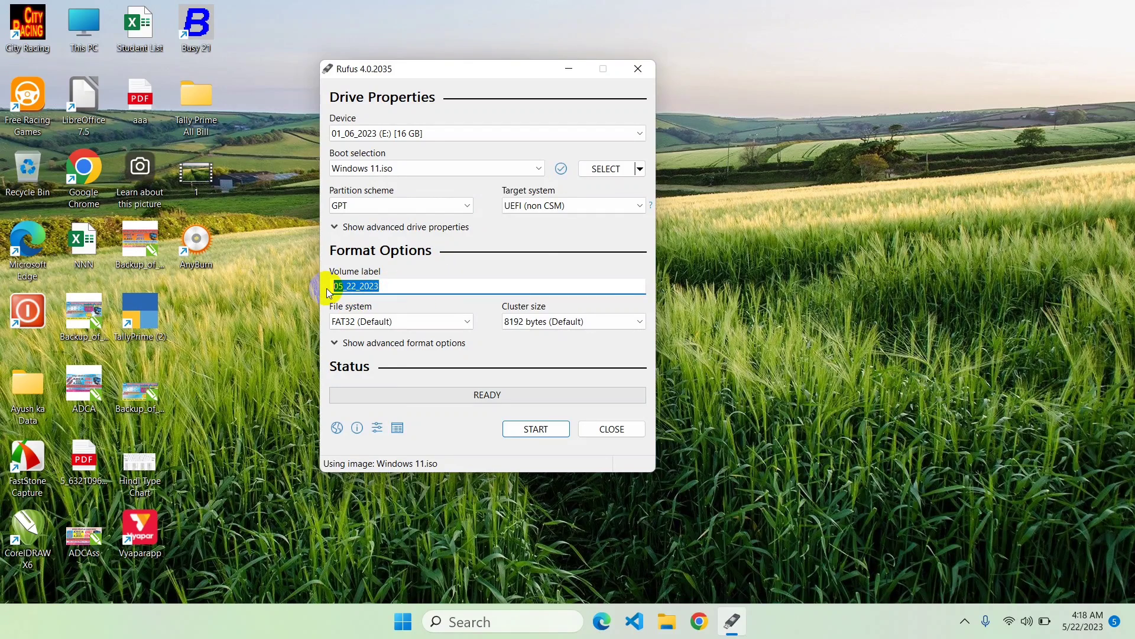
pyautogui.click(397, 281)
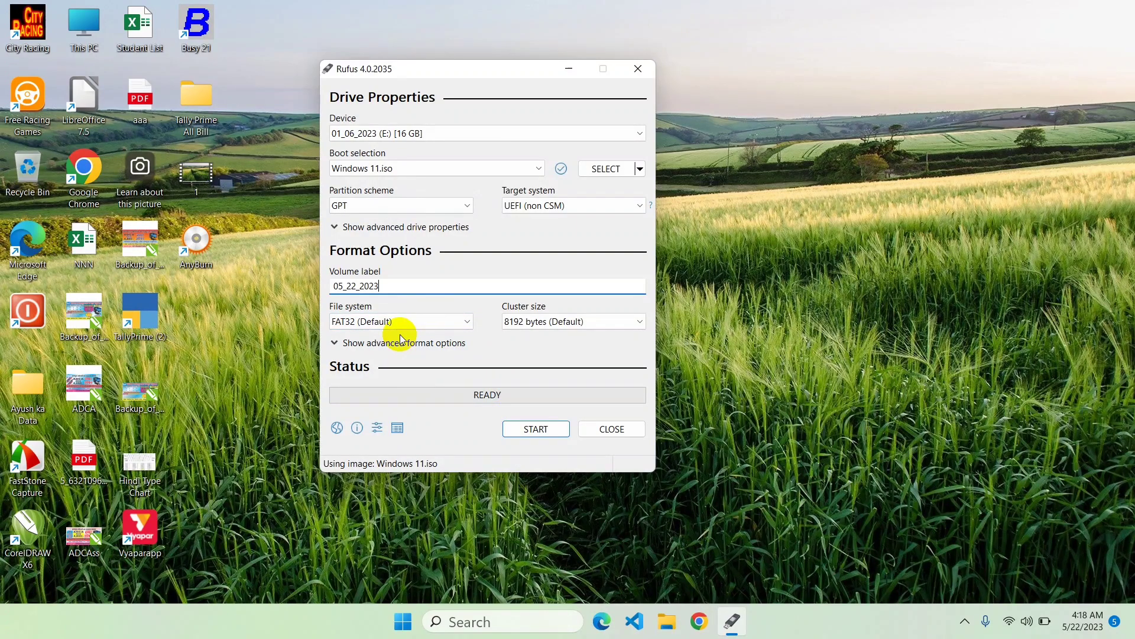
# Step: Start writing in ISO Image mode (Recommended), accept erasing all data on the USB drive, and close the drive's folder window
pyautogui.click(550, 428)
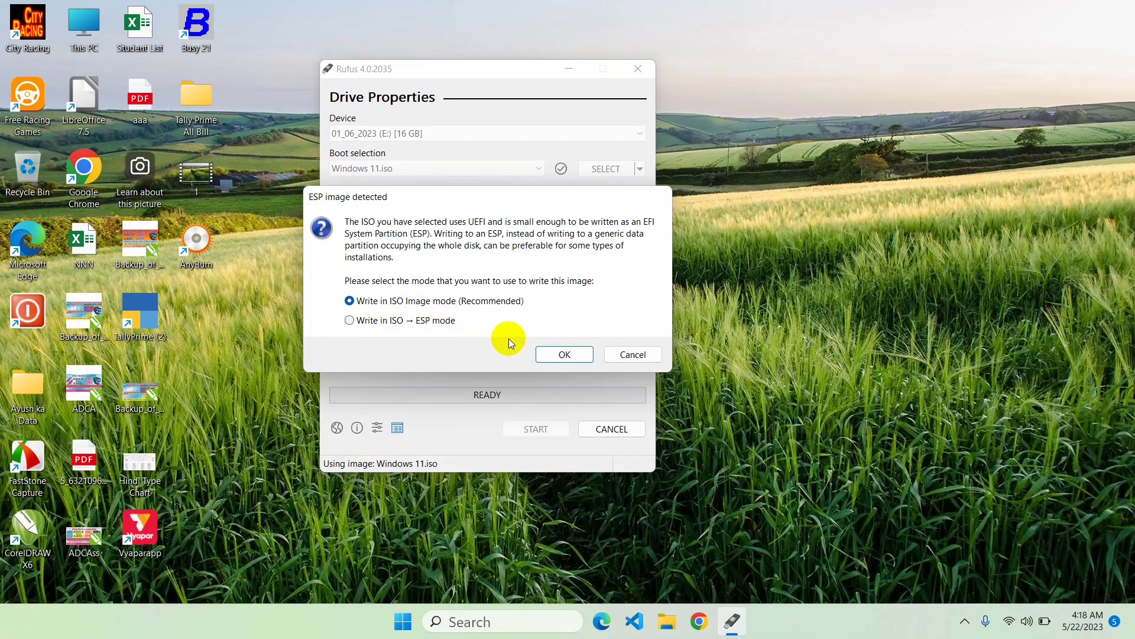
pyautogui.click(564, 354)
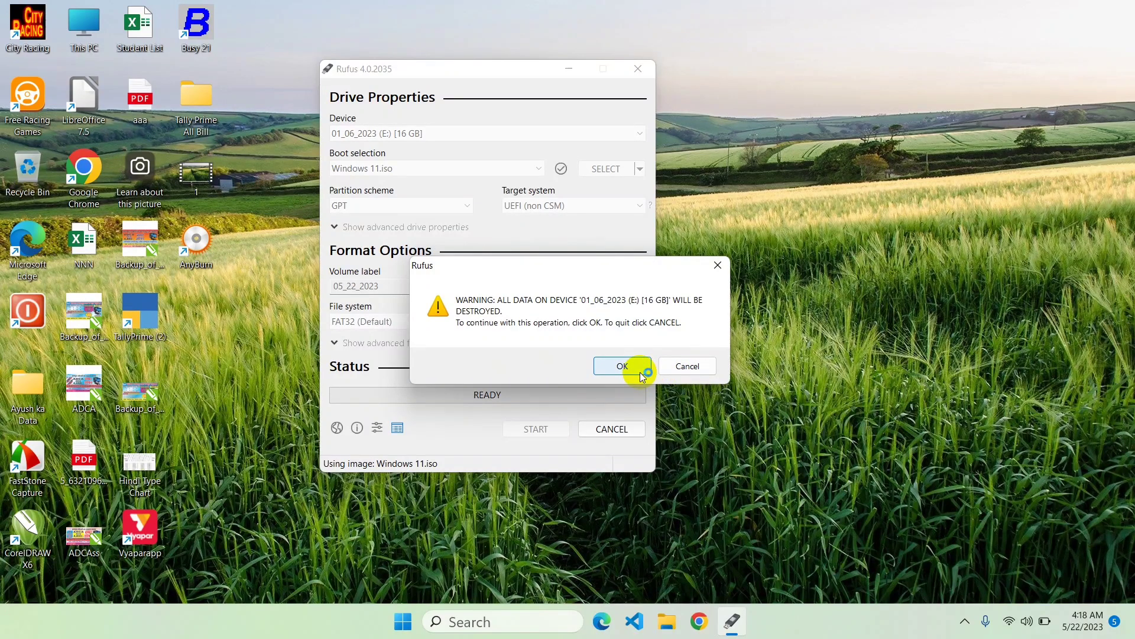
pyautogui.click(620, 366)
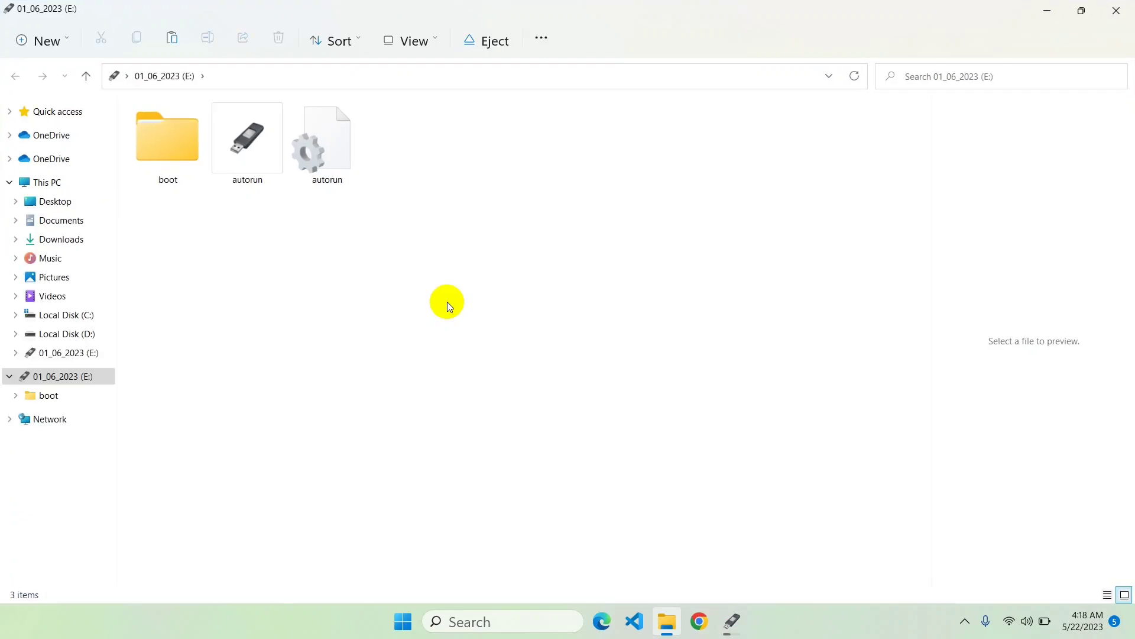
pyautogui.click(1116, 10)
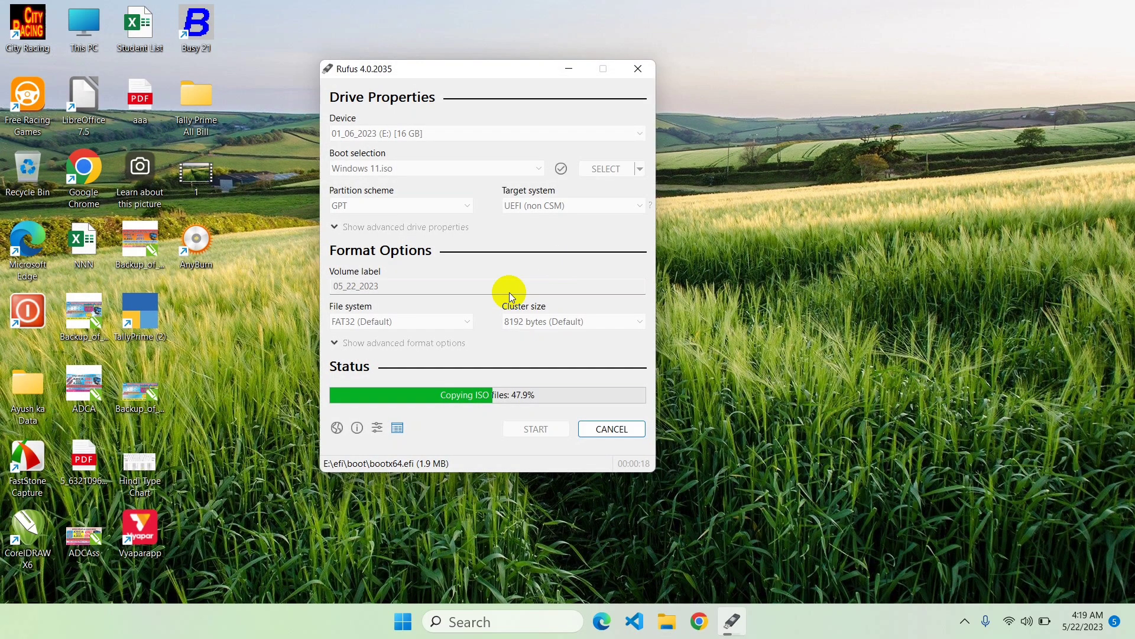
# Step: Examine the files copied to the USB drive 01_06_2023 (E:) from This PC, then close the folder window and Rufus
pyautogui.click(79, 20)
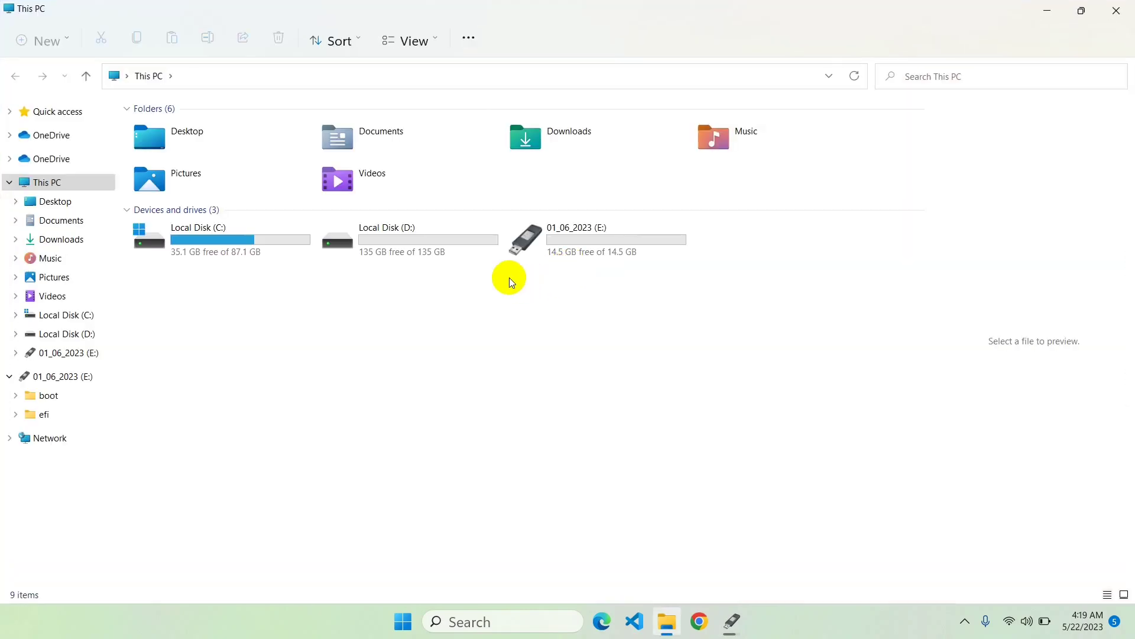
pyautogui.doubleClick(573, 249)
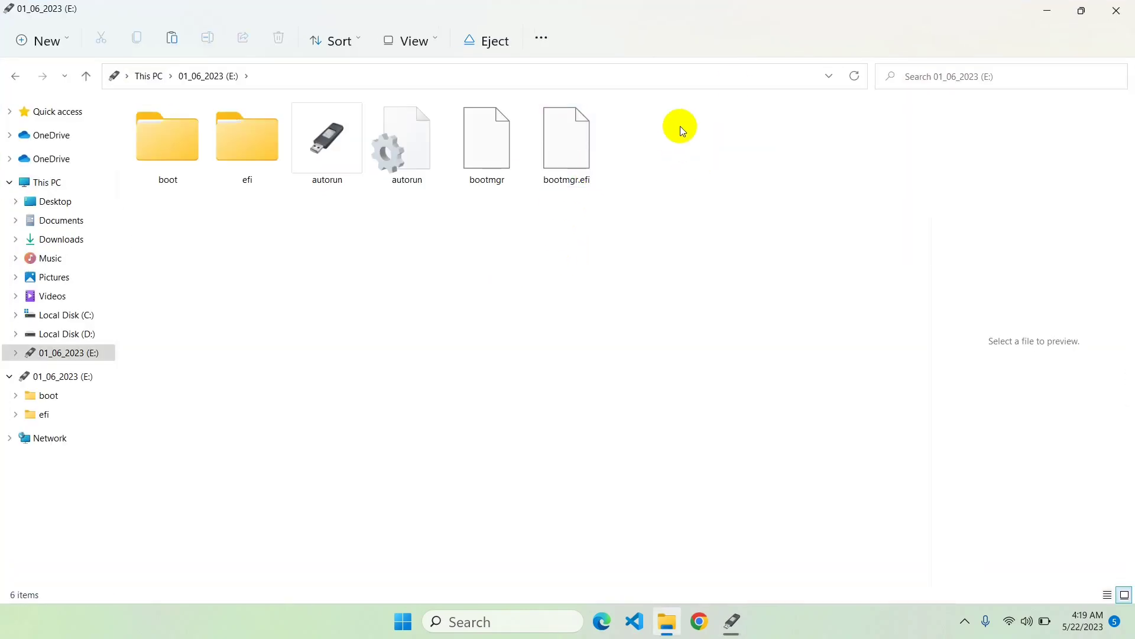
pyautogui.click(1128, 8)
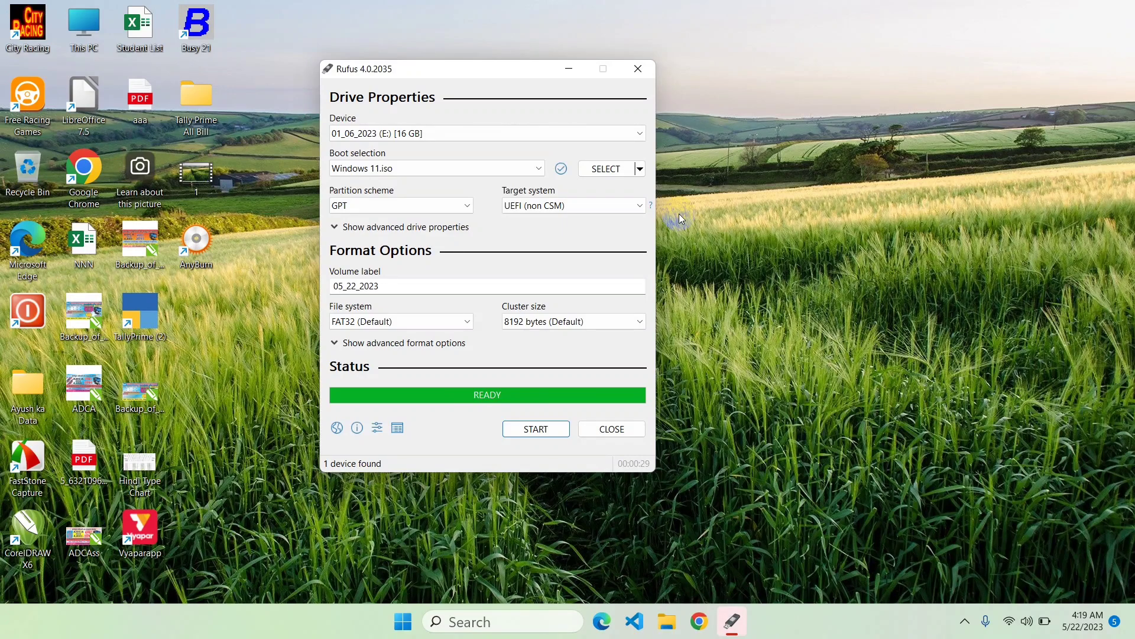
pyautogui.click(594, 435)
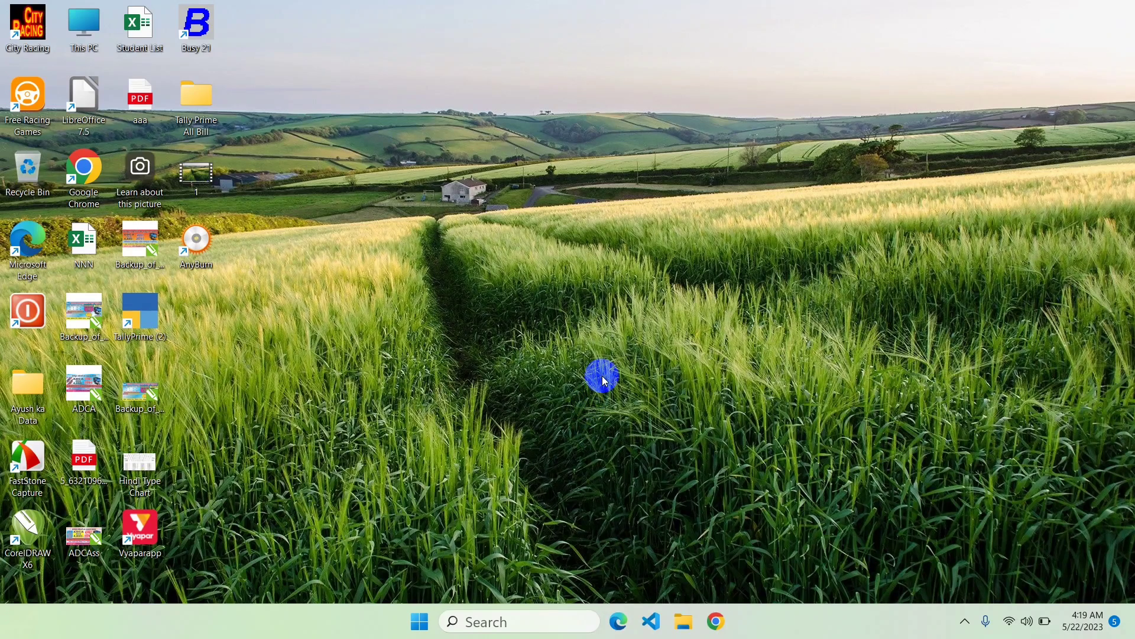